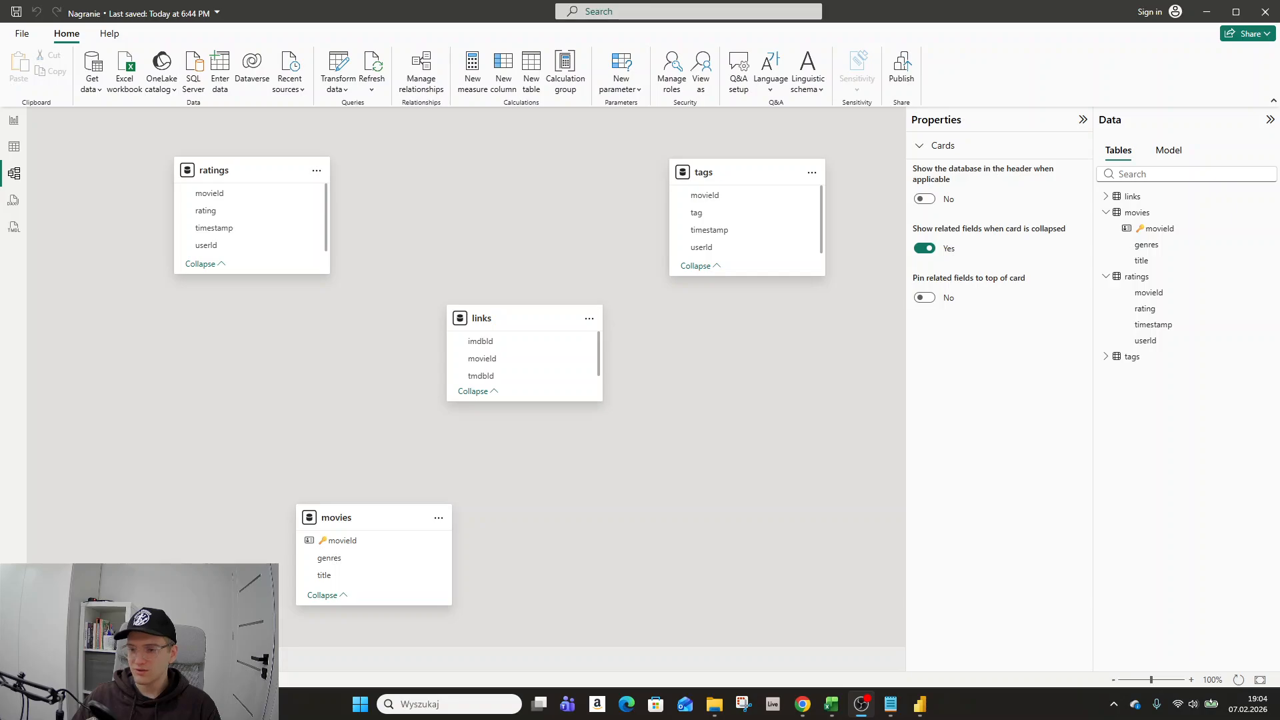
Switch from the model diagram to the blank report page
{"action": "left_click", "coordinate": [14, 127]}
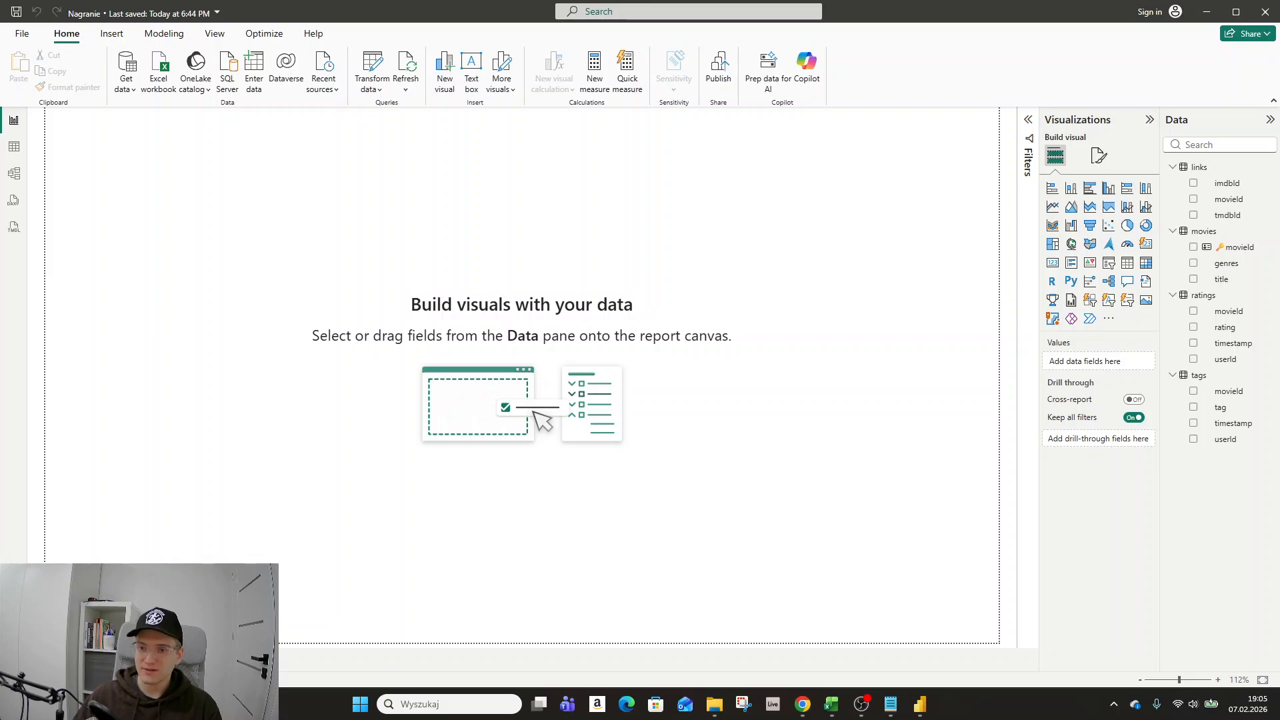
{"action": "key", "text": "super+d"}
{"action": "key", "text": "super+d"}
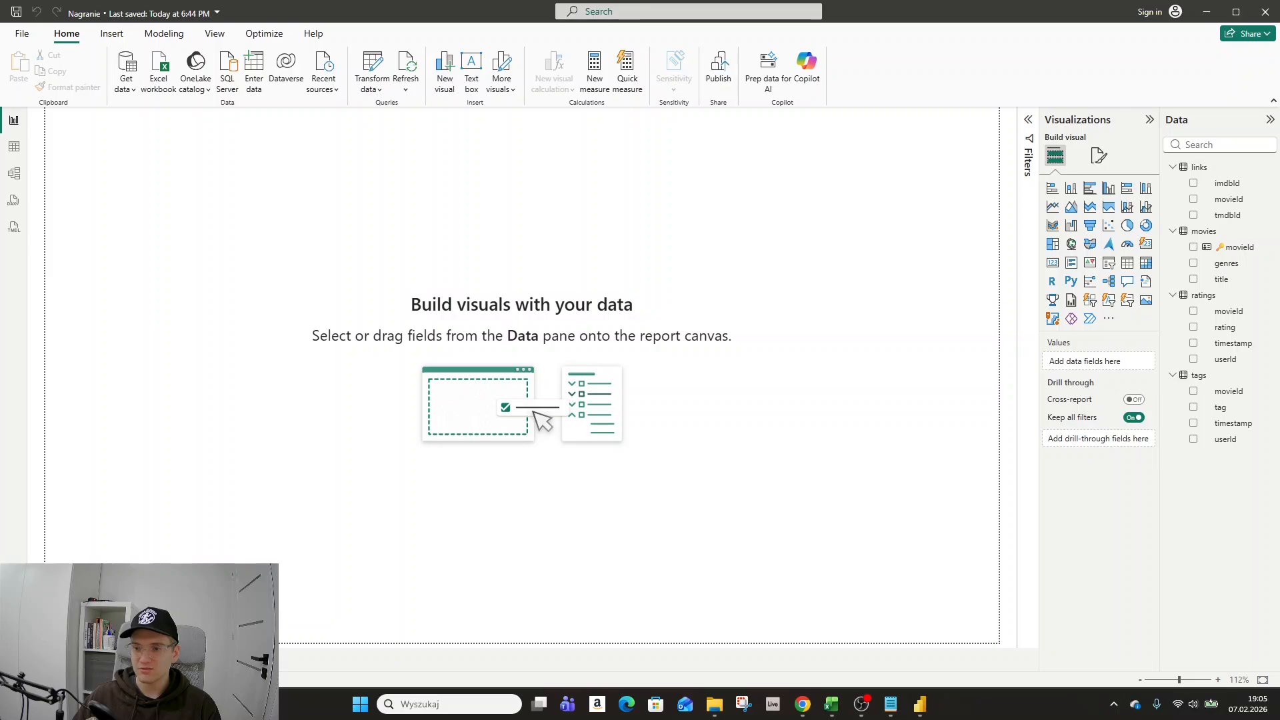
Switch to the README.txt file in Notepad and reposition its window over the report page
{"action": "key", "text": "alt+Tab"}
{"action": "left_click_drag", "start_coordinate": [1279, 317], "coordinate": [821, 179]}
{"action": "left_click", "coordinate": [823, 175]}
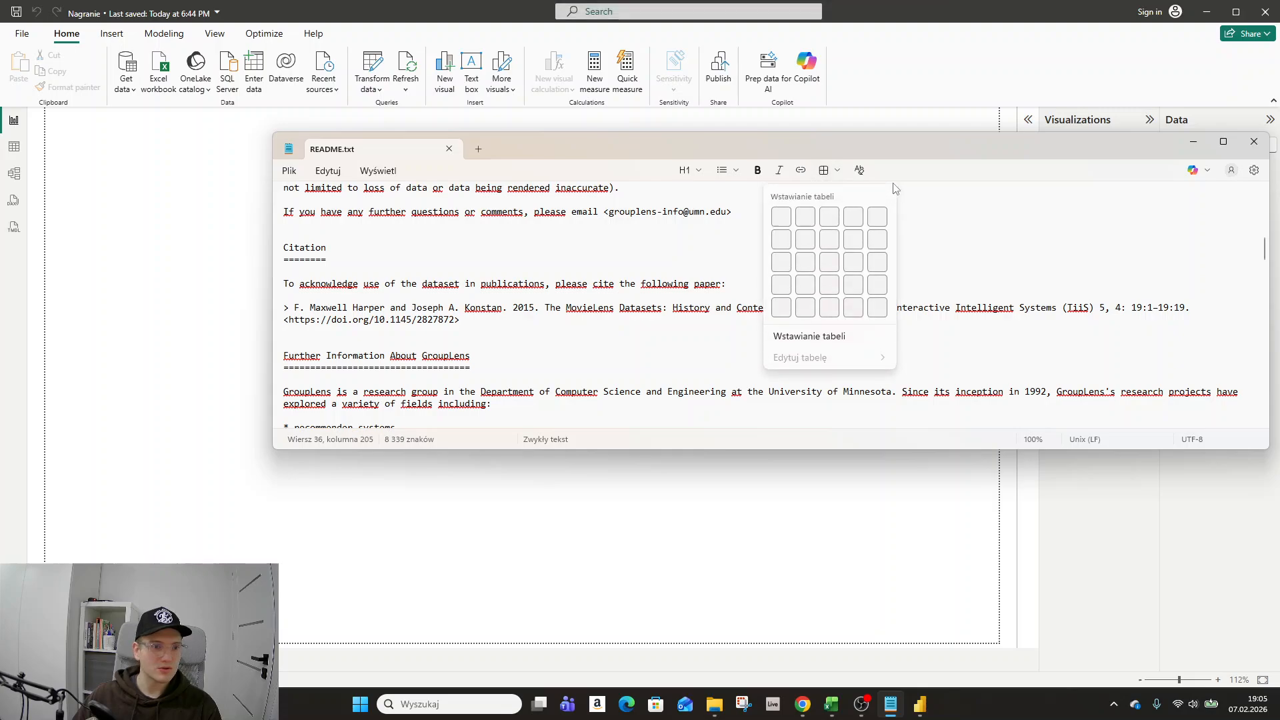
{"action": "left_click", "coordinate": [947, 150]}
{"action": "left_click_drag", "start_coordinate": [954, 149], "coordinate": [793, 113]}
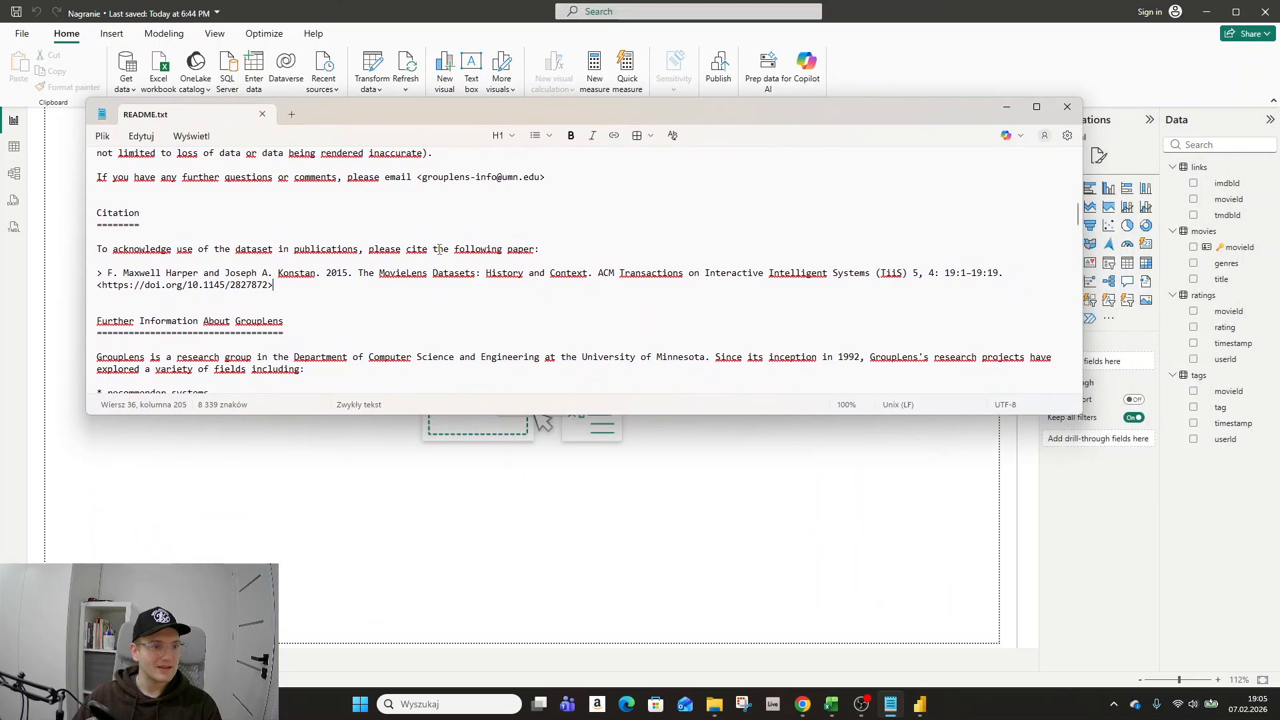
Read the Citation section of README.txt, including the MovieLens Datasets paper reference, and close the file
{"action": "left_click", "coordinate": [195, 257]}
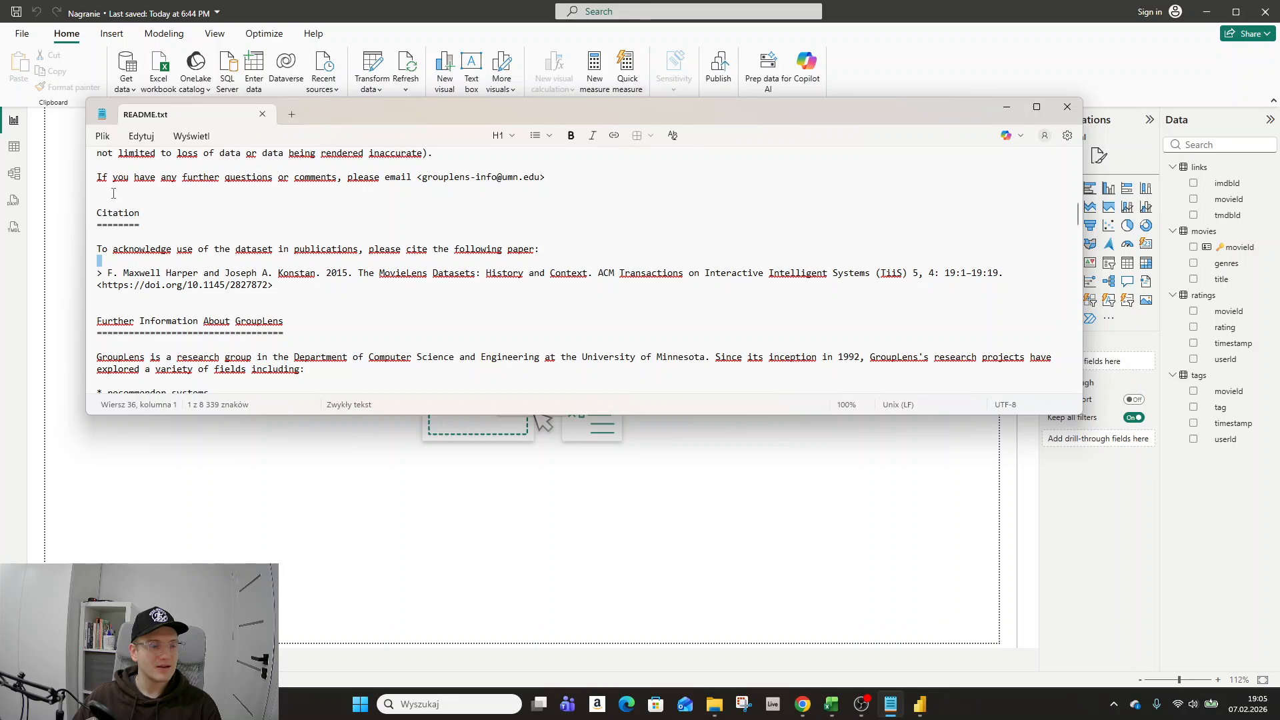
{"action": "left_click", "coordinate": [127, 213]}
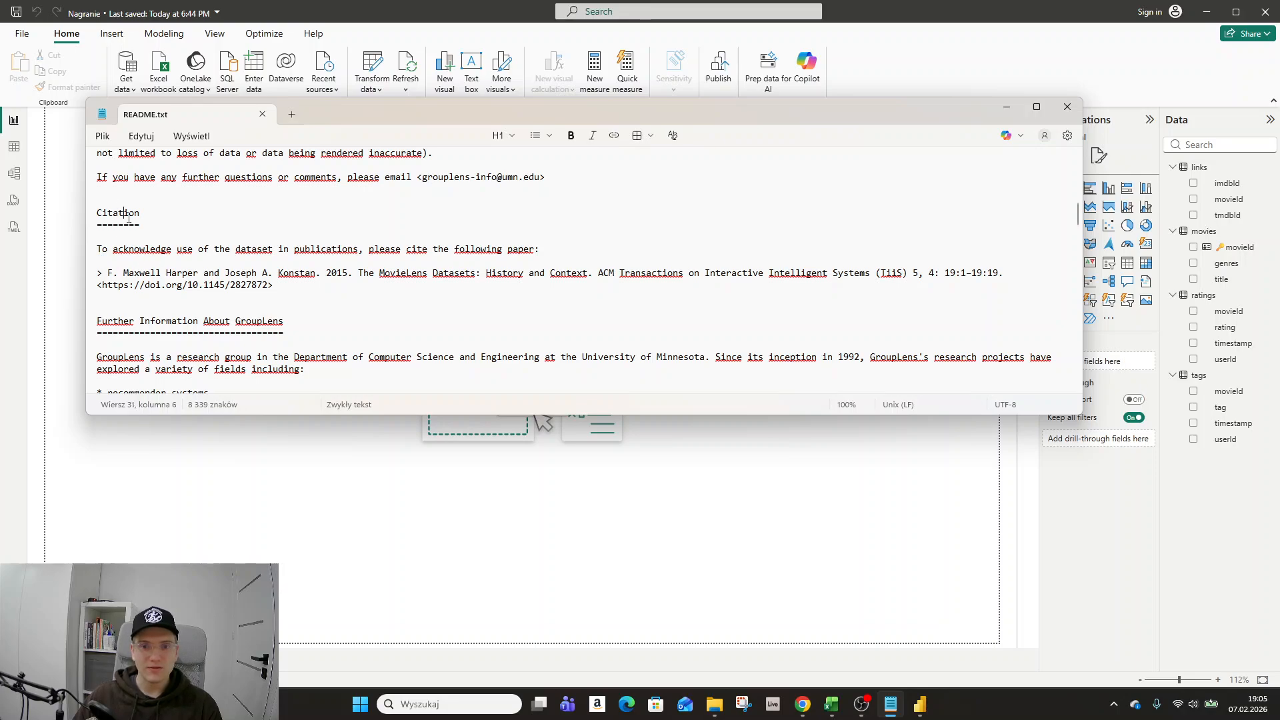
{"action": "left_click", "coordinate": [153, 229]}
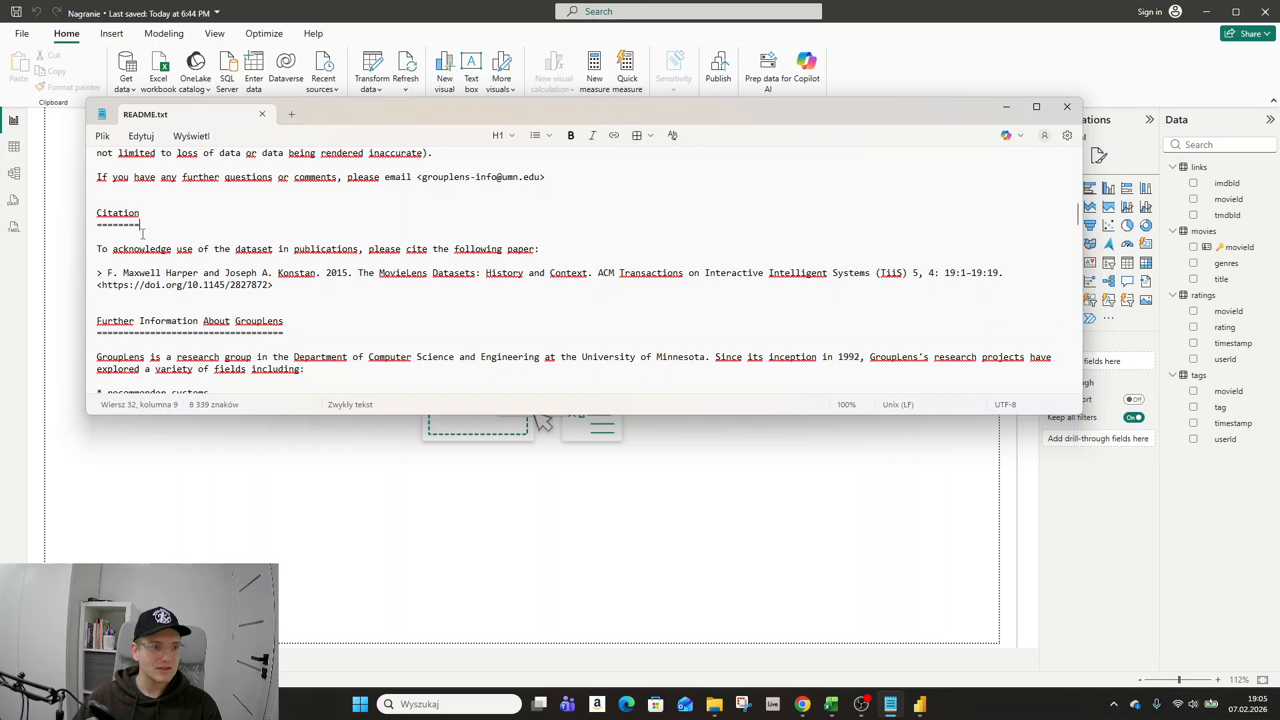
{"action": "left_click", "coordinate": [100, 215]}
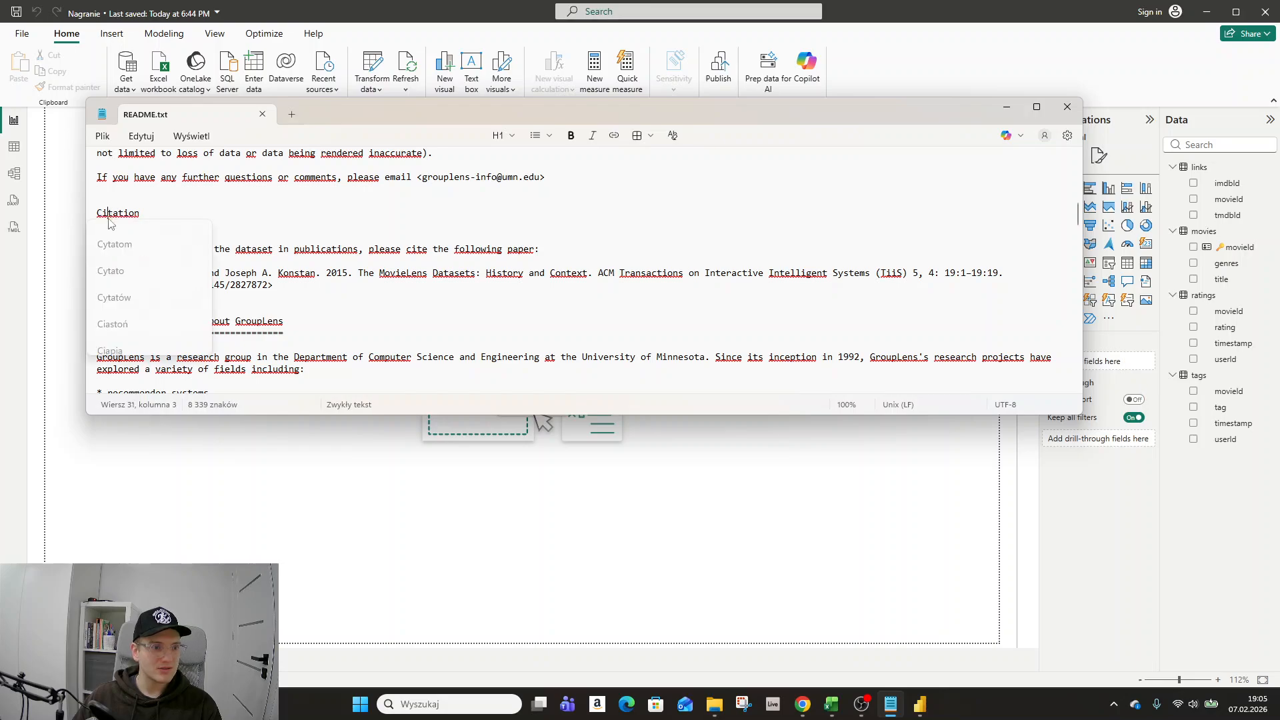
{"action": "left_click", "coordinate": [208, 193]}
{"action": "left_click_drag", "start_coordinate": [112, 249], "coordinate": [553, 253]}
{"action": "left_click", "coordinate": [358, 257]}
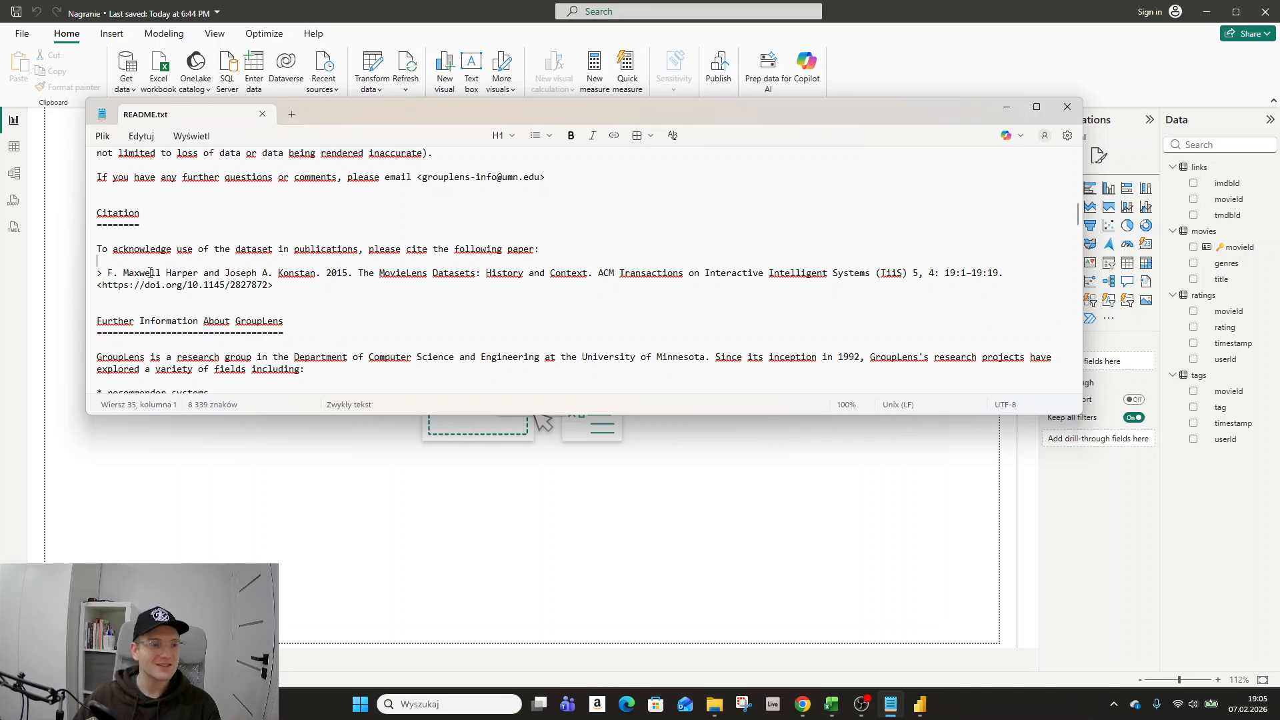
{"action": "left_click_drag", "start_coordinate": [118, 272], "coordinate": [208, 268]}
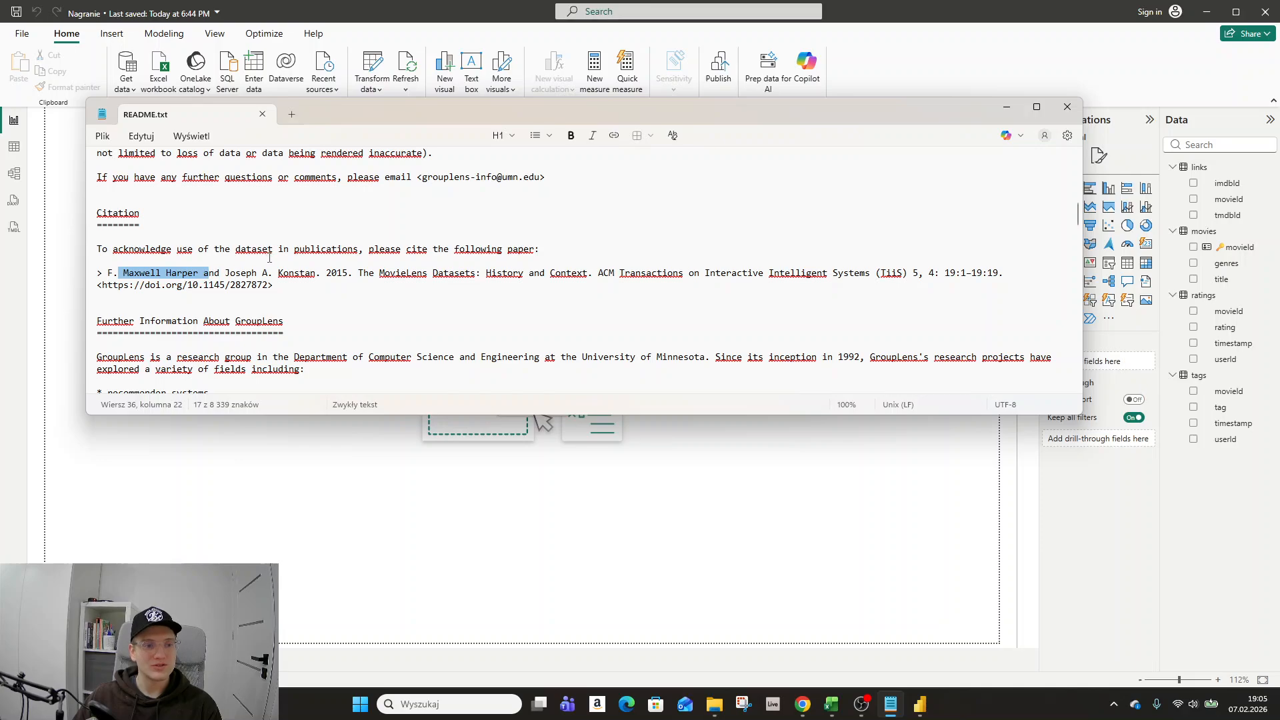
{"action": "double_click", "coordinate": [293, 264]}
{"action": "left_click", "coordinate": [422, 298]}
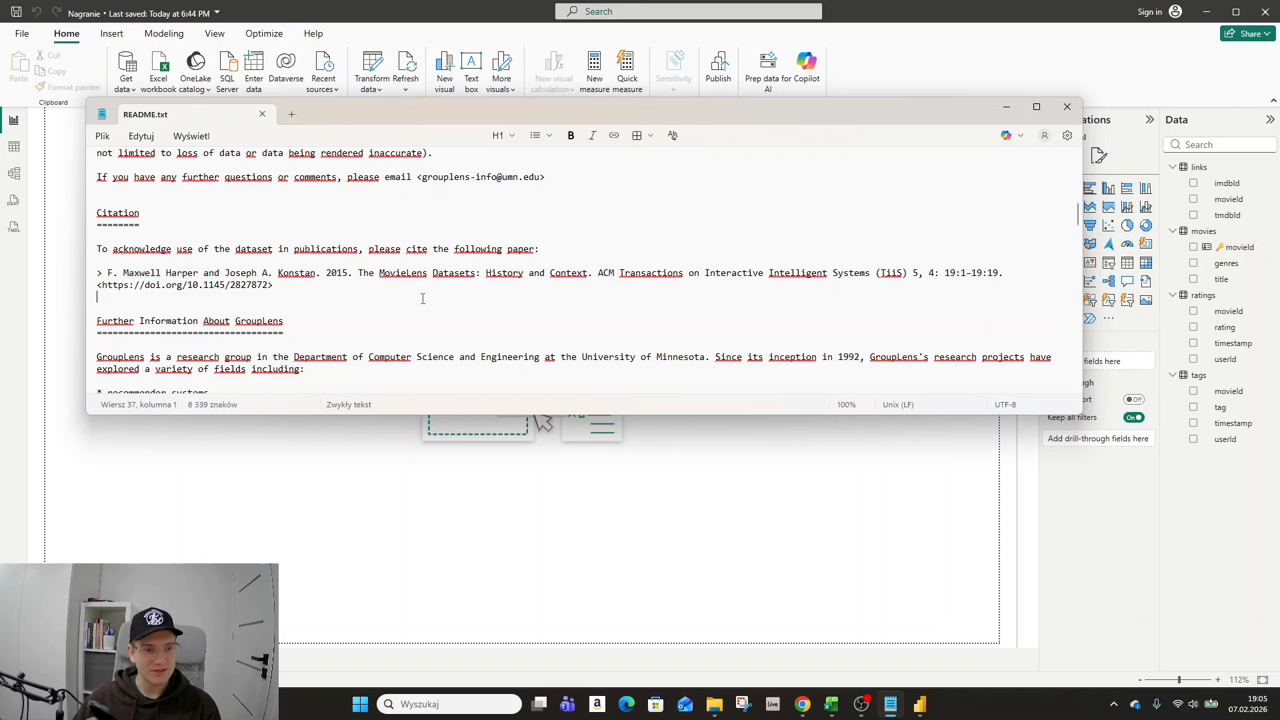
{"action": "left_click_drag", "start_coordinate": [352, 272], "coordinate": [97, 273]}
{"action": "right_click", "coordinate": [680, 272]}
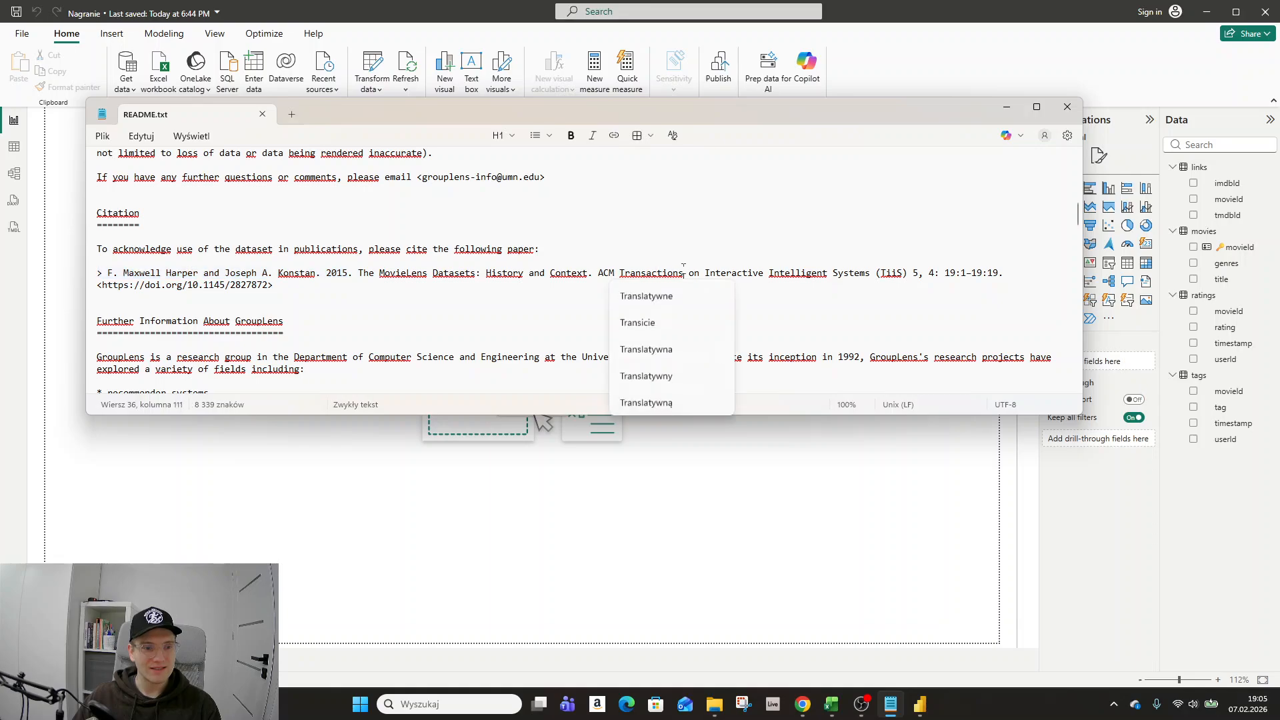
{"action": "right_click", "coordinate": [794, 273]}
{"action": "left_click", "coordinate": [668, 294]}
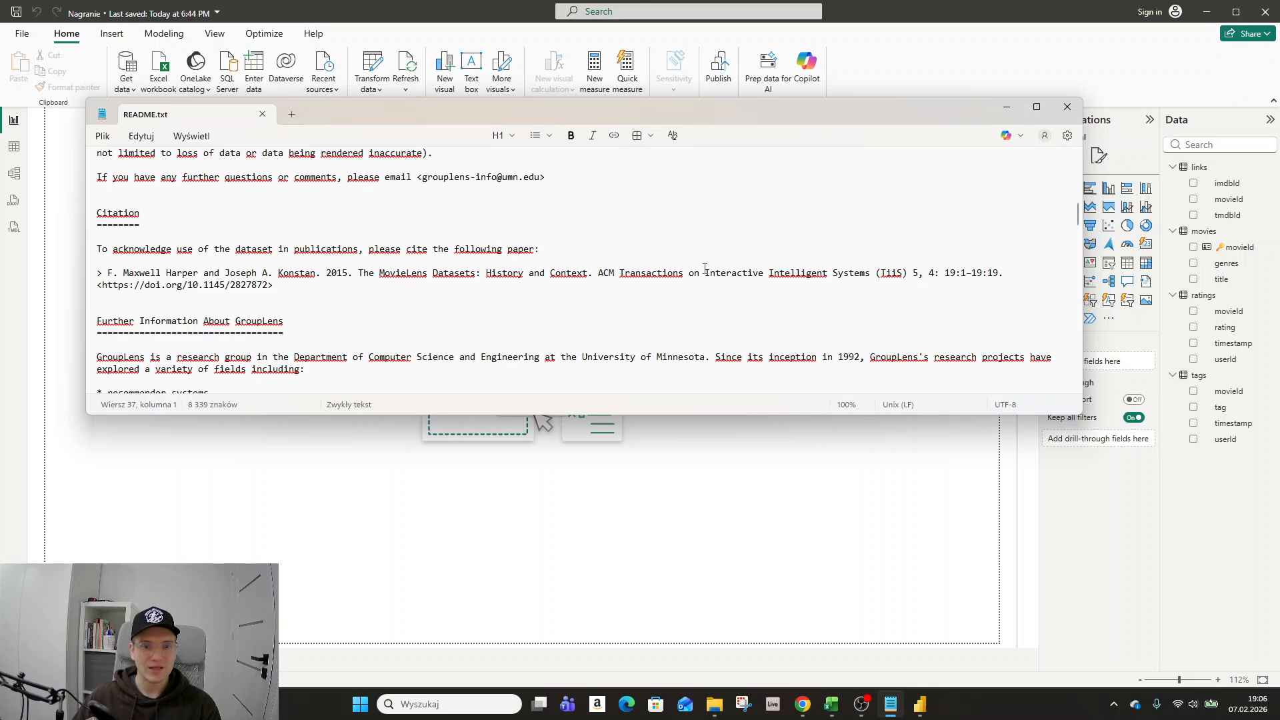
{"action": "left_click", "coordinate": [552, 248]}
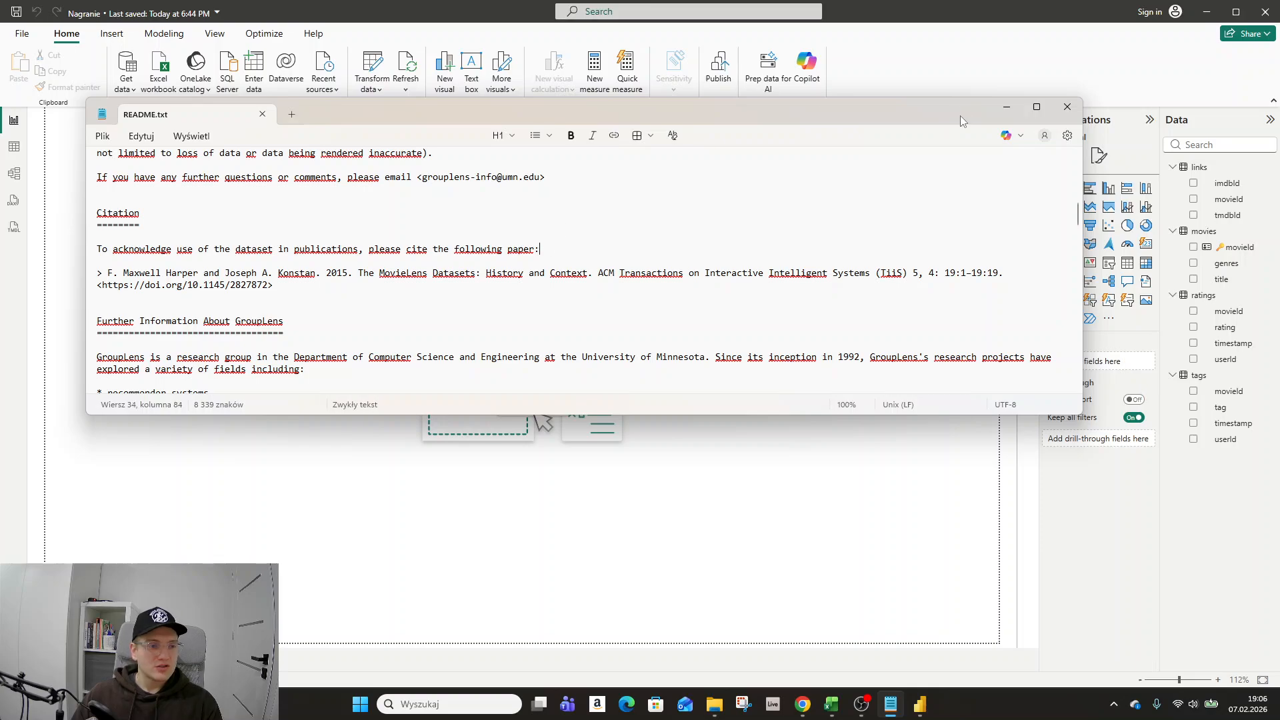
{"action": "left_click", "coordinate": [1067, 108]}
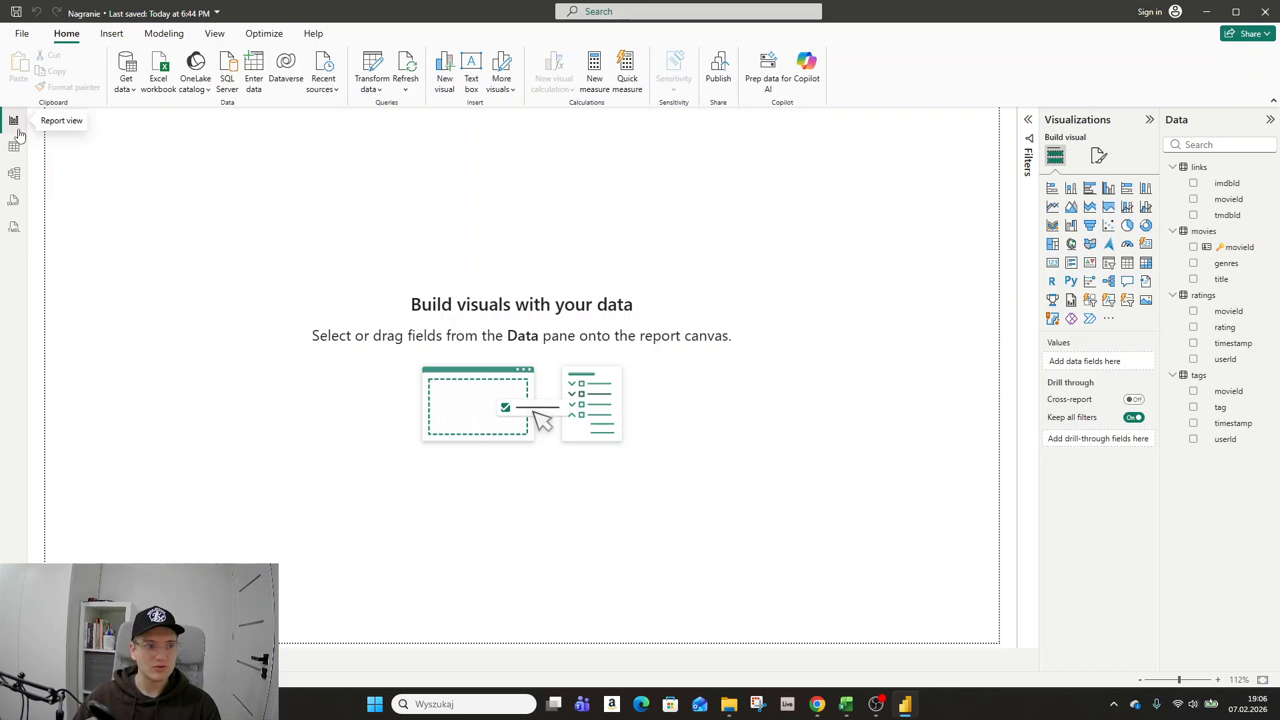
In the model diagram, create an active many-to-one relationship from ratings movieId to links movieId with single cross-filter direction
{"action": "left_click", "coordinate": [14, 174]}
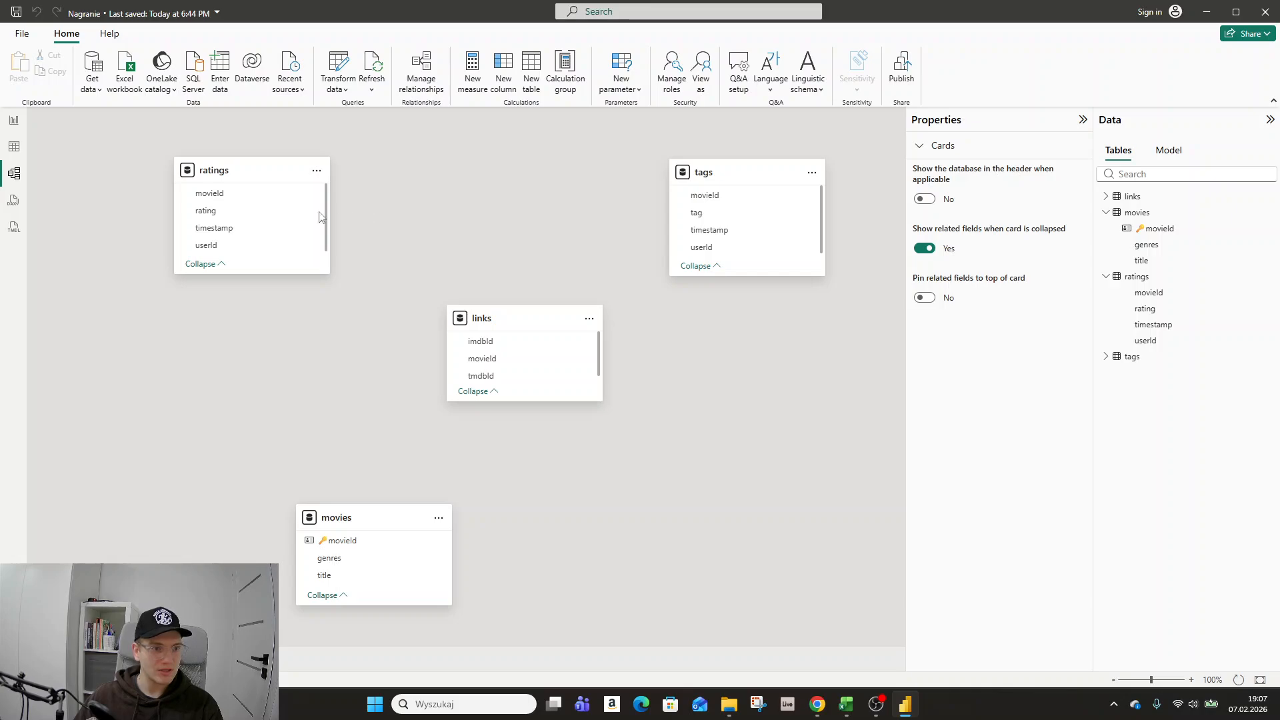
{"action": "left_click_drag", "start_coordinate": [228, 200], "coordinate": [539, 363]}
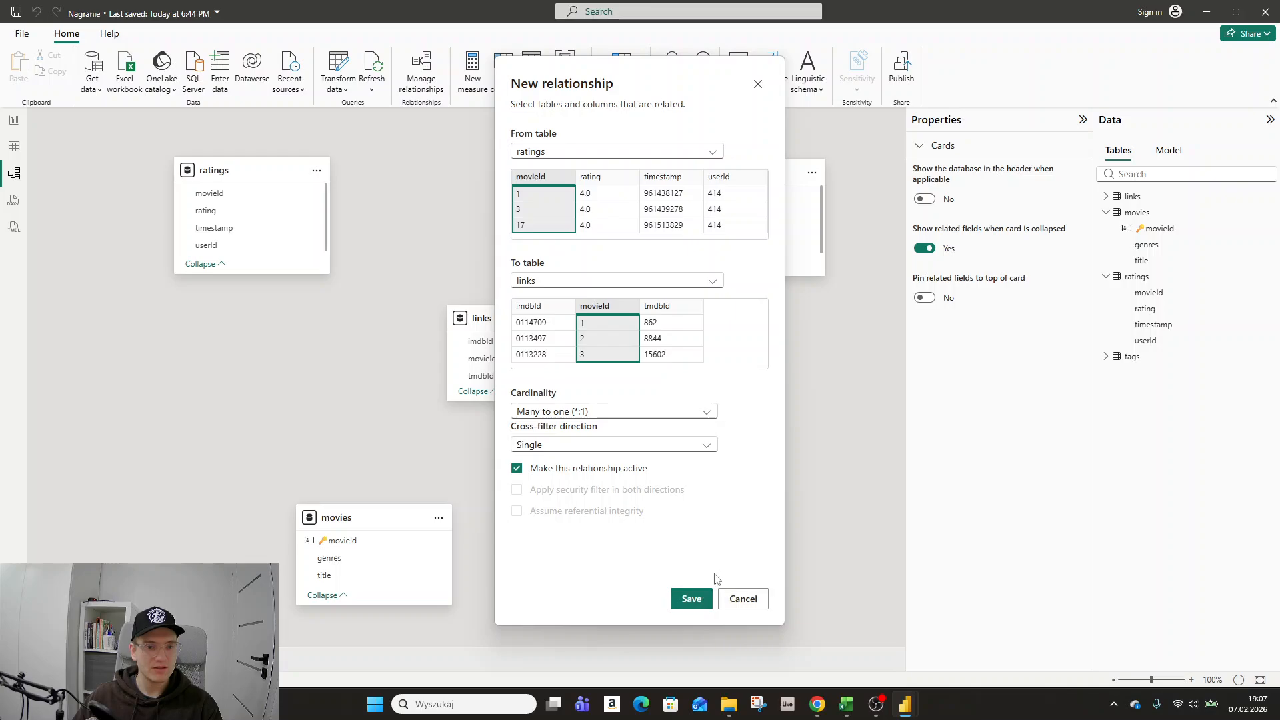
{"action": "left_click", "coordinate": [692, 599]}
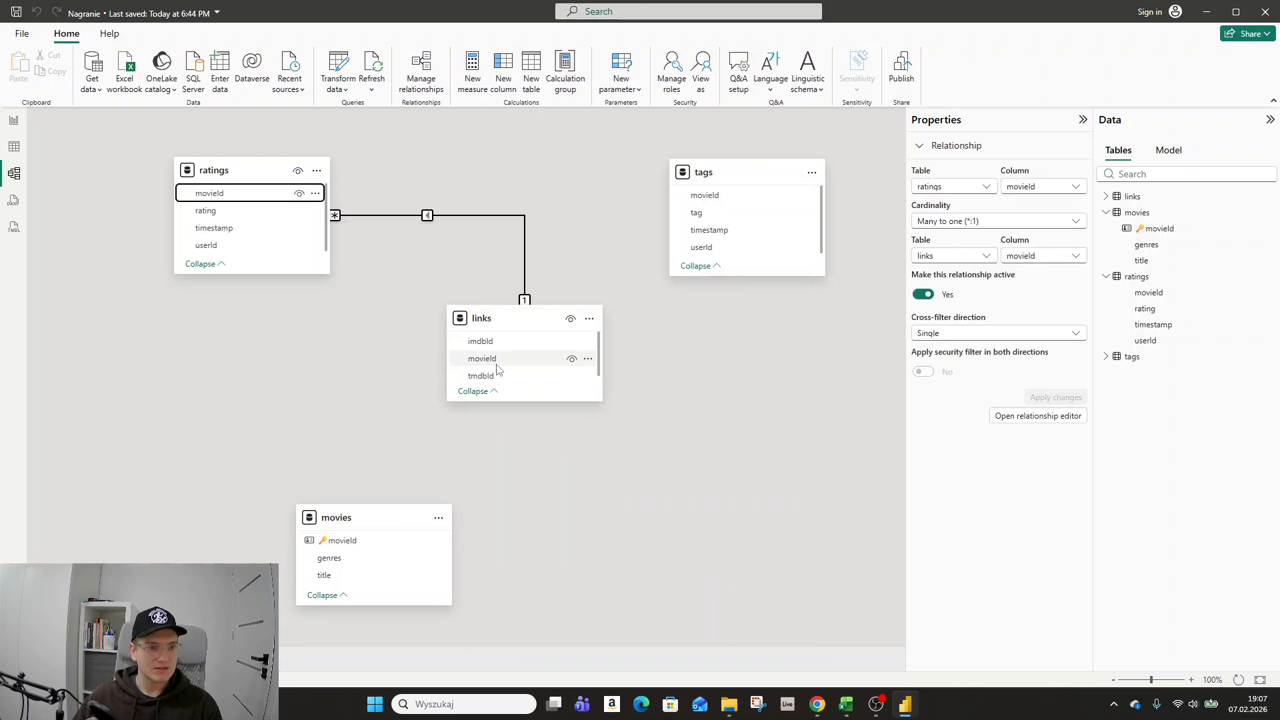
Relate links movieId to tags movieId as one-to-many with single cross-filtering, and to movies movieId as one-to-one with both directions
{"action": "left_click_drag", "start_coordinate": [499, 361], "coordinate": [719, 196]}
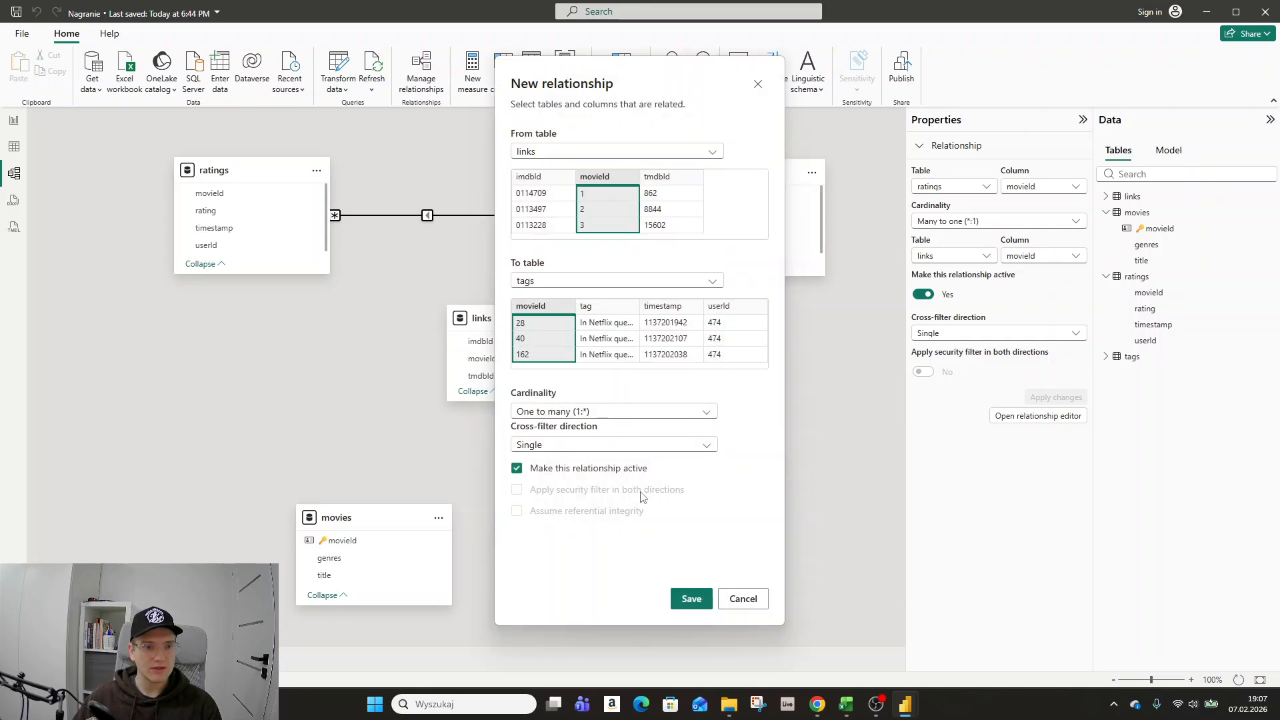
{"action": "key", "text": "Return"}
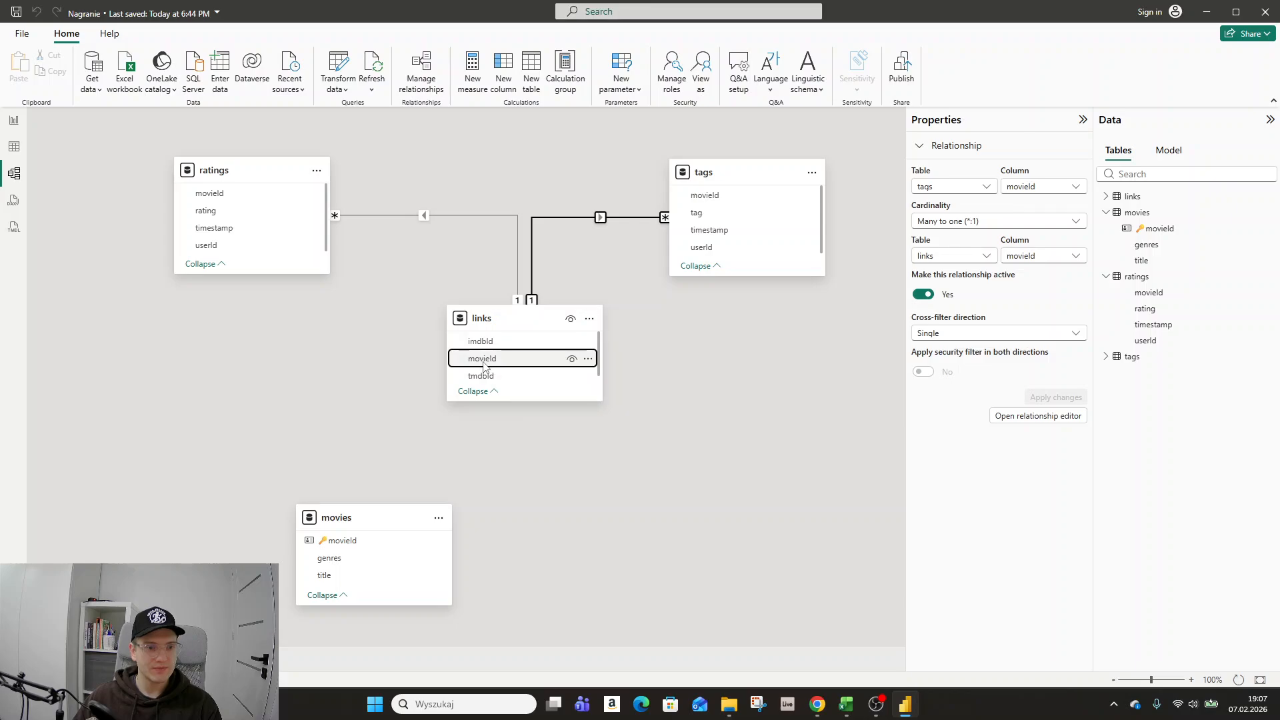
{"action": "left_click_drag", "start_coordinate": [486, 360], "coordinate": [411, 546]}
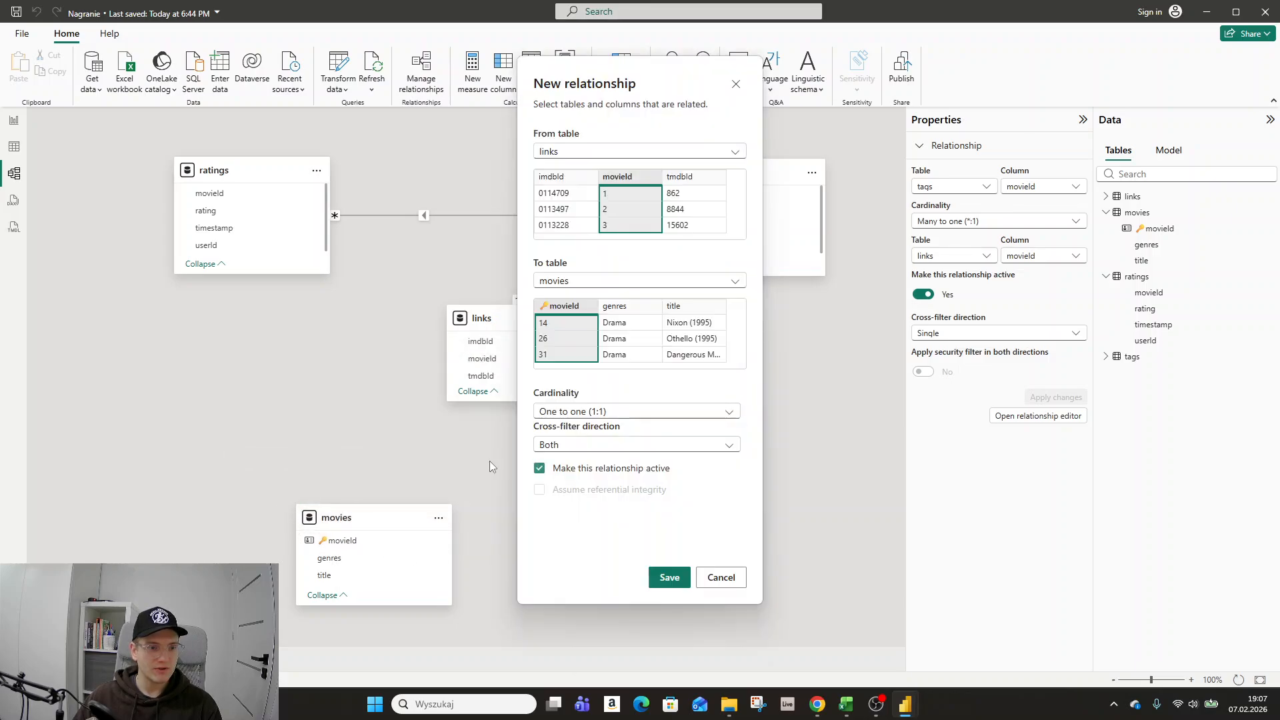
{"action": "left_click", "coordinate": [669, 578]}
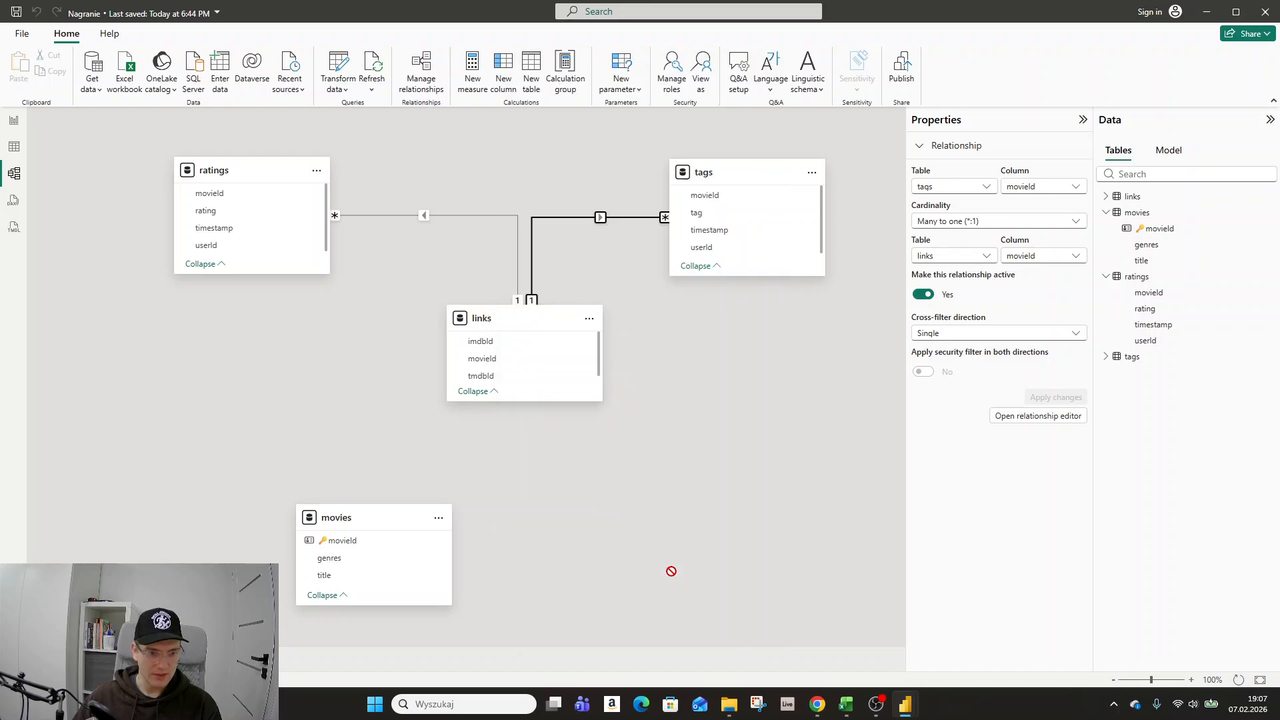
{"action": "left_click", "coordinate": [750, 440]}
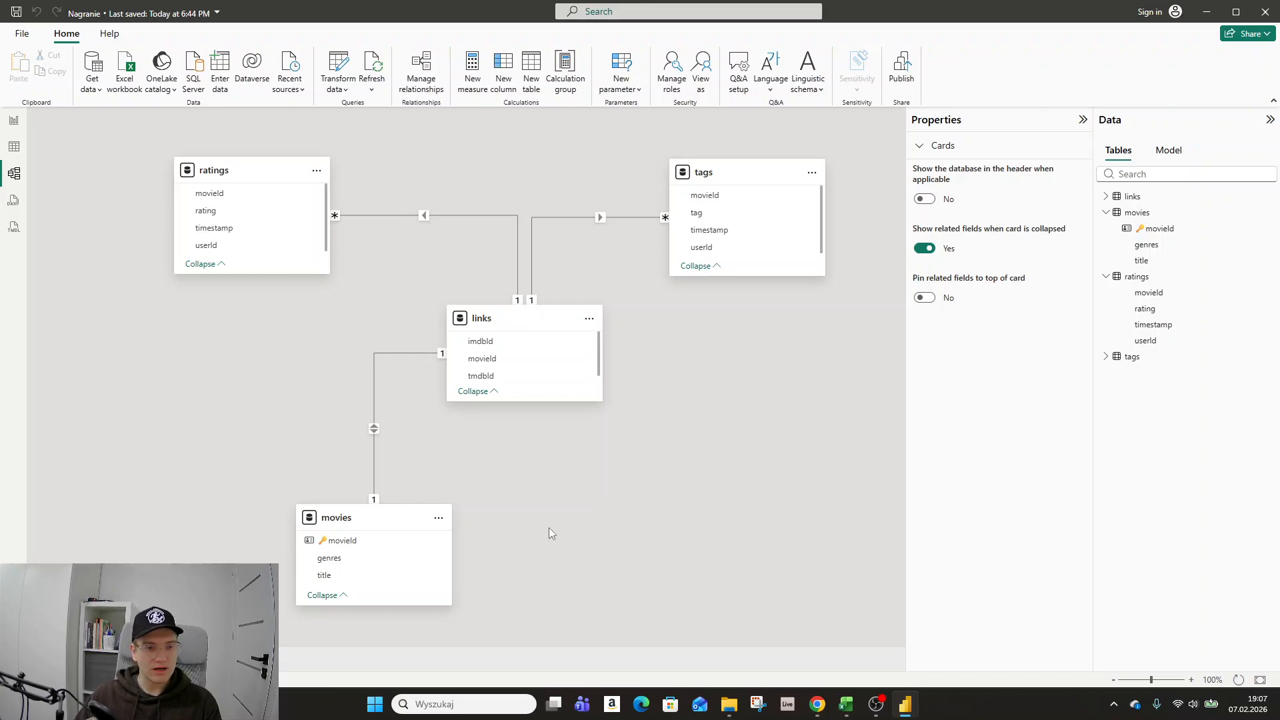
Review the properties of the movies table's movieId column, the movies table and the links table
{"action": "left_click", "coordinate": [853, 715]}
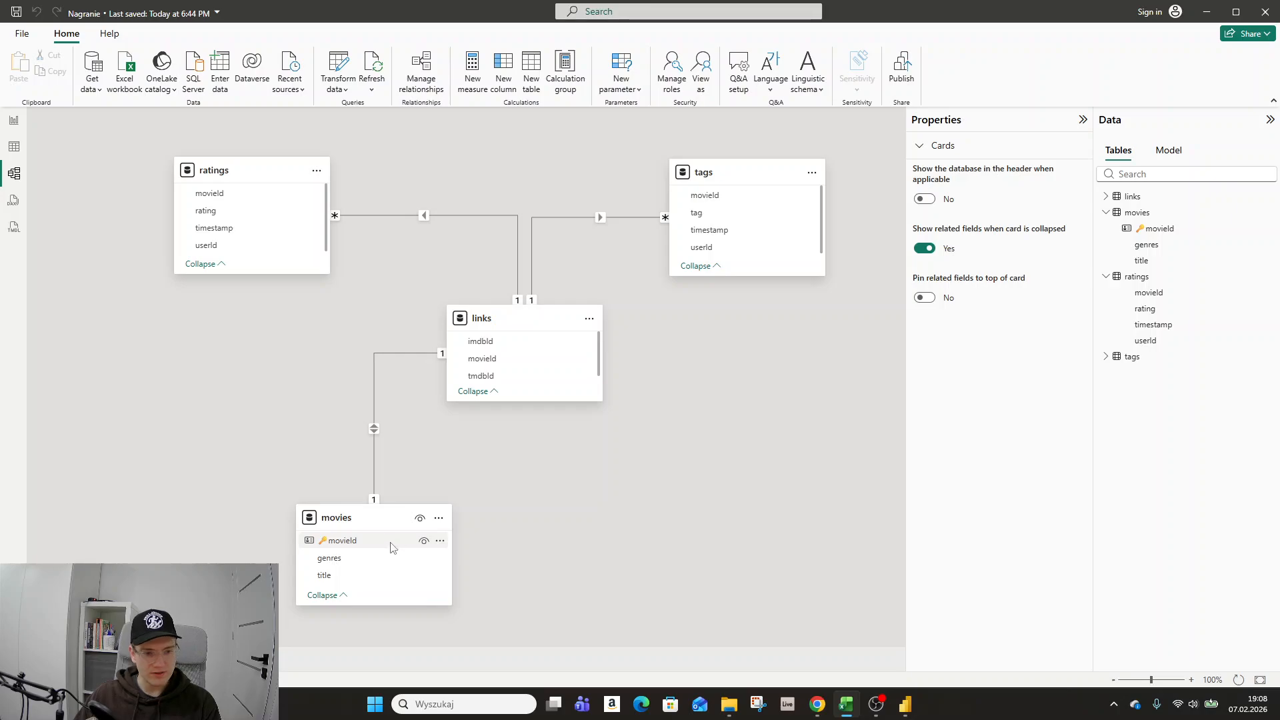
{"action": "left_click", "coordinate": [319, 547]}
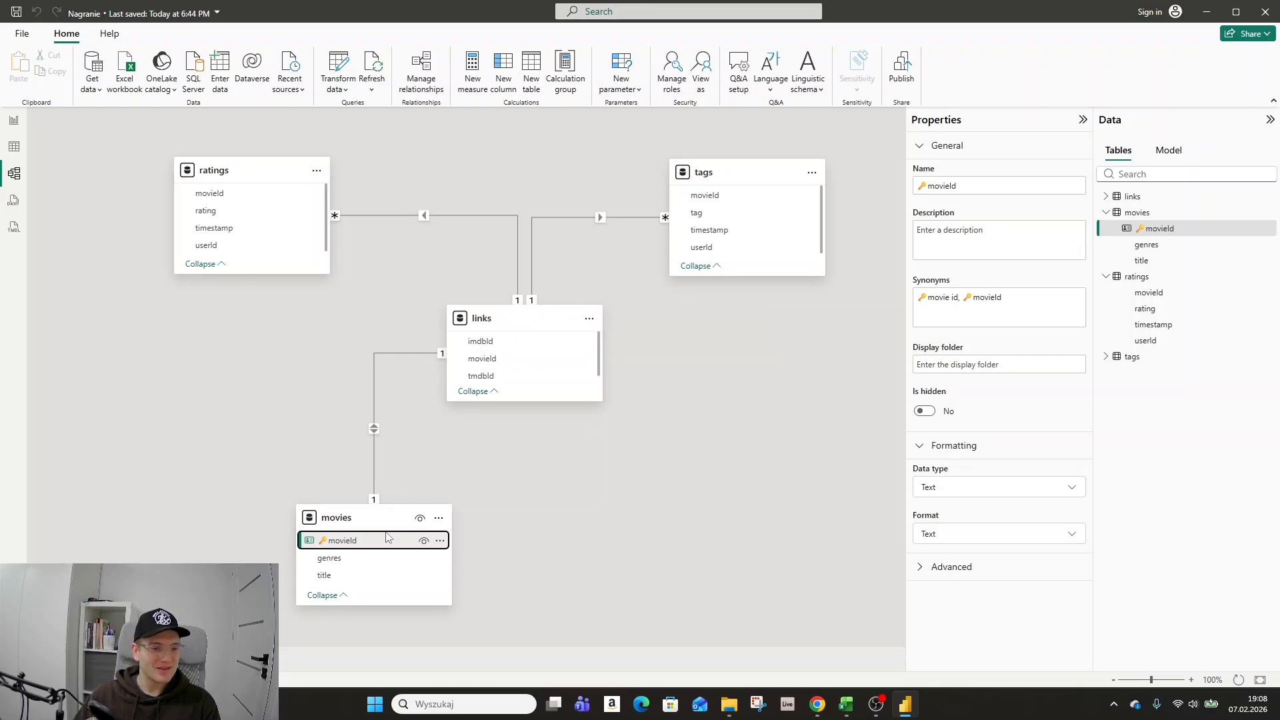
{"action": "left_click", "coordinate": [943, 147]}
{"action": "left_click", "coordinate": [943, 148]}
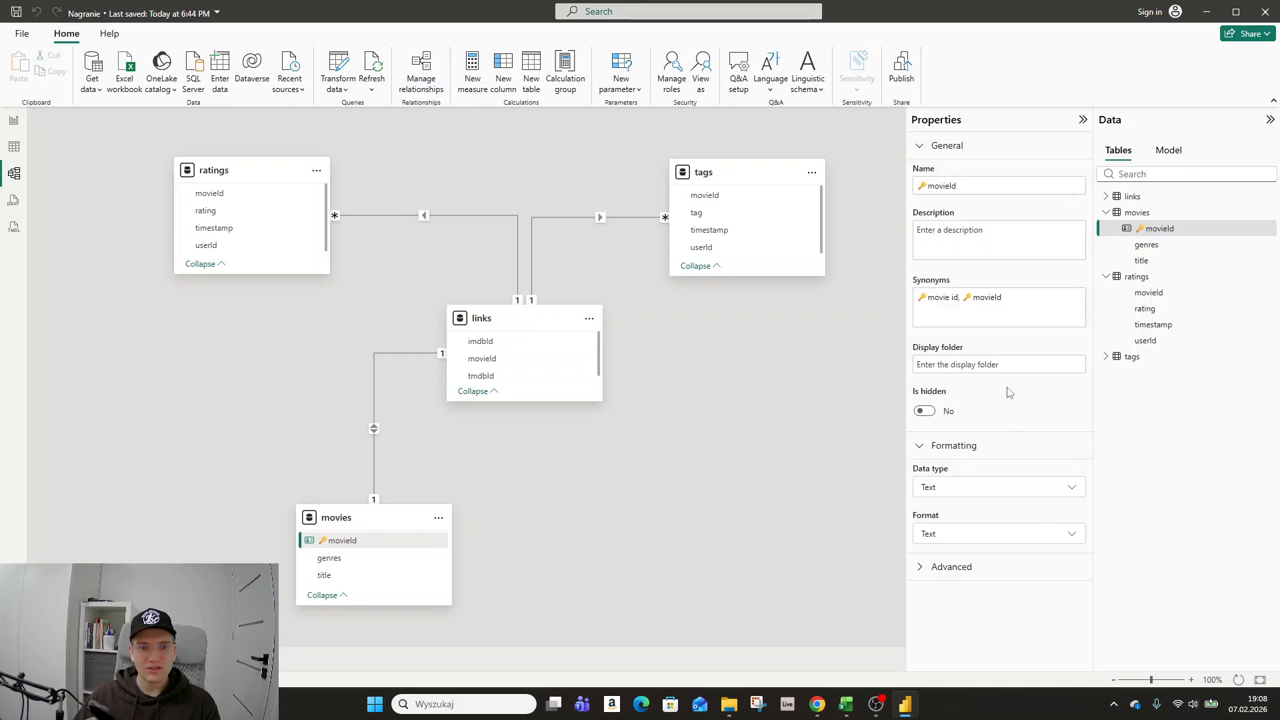
{"action": "left_click", "coordinate": [345, 520]}
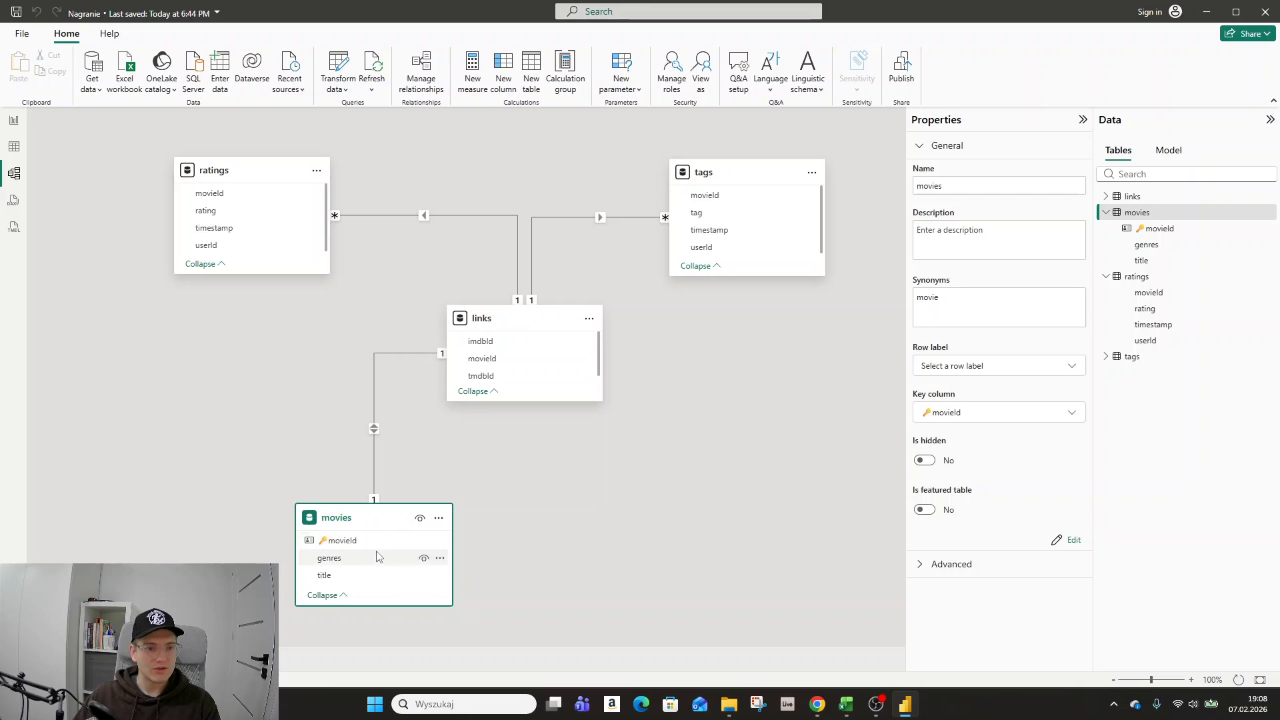
{"action": "left_click", "coordinate": [523, 323]}
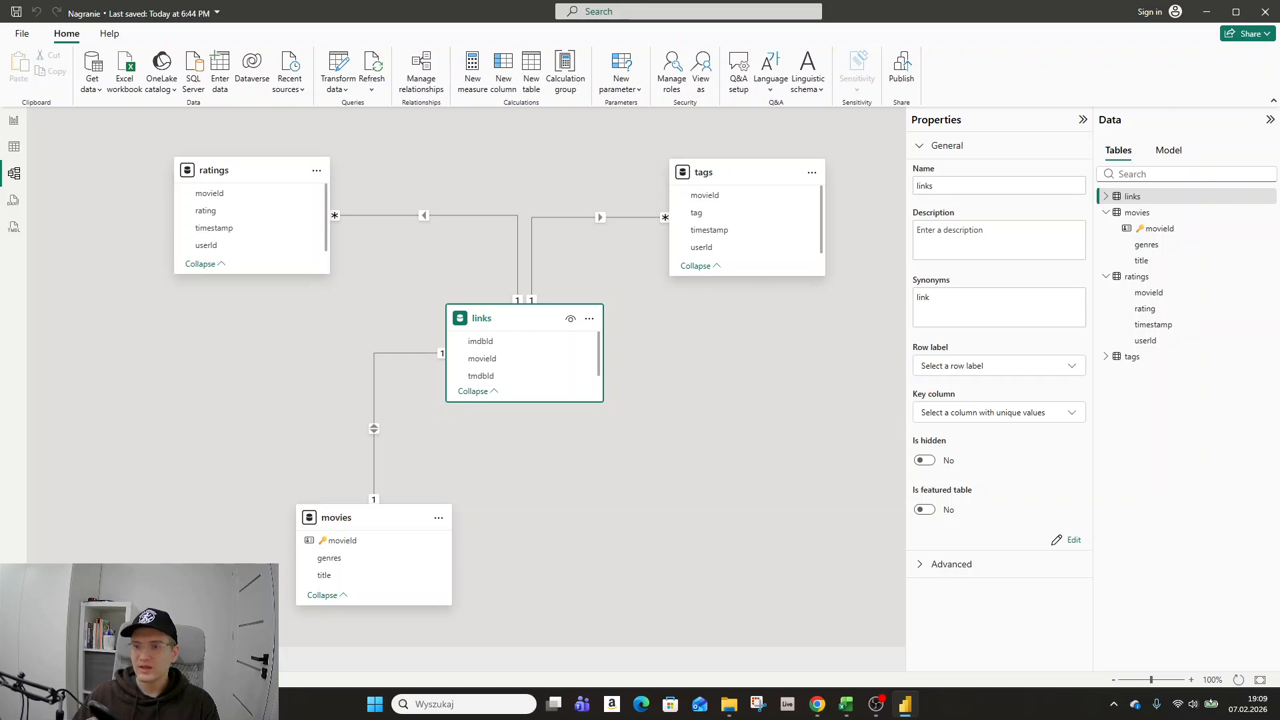
{"action": "key", "text": "alt+Tab"}
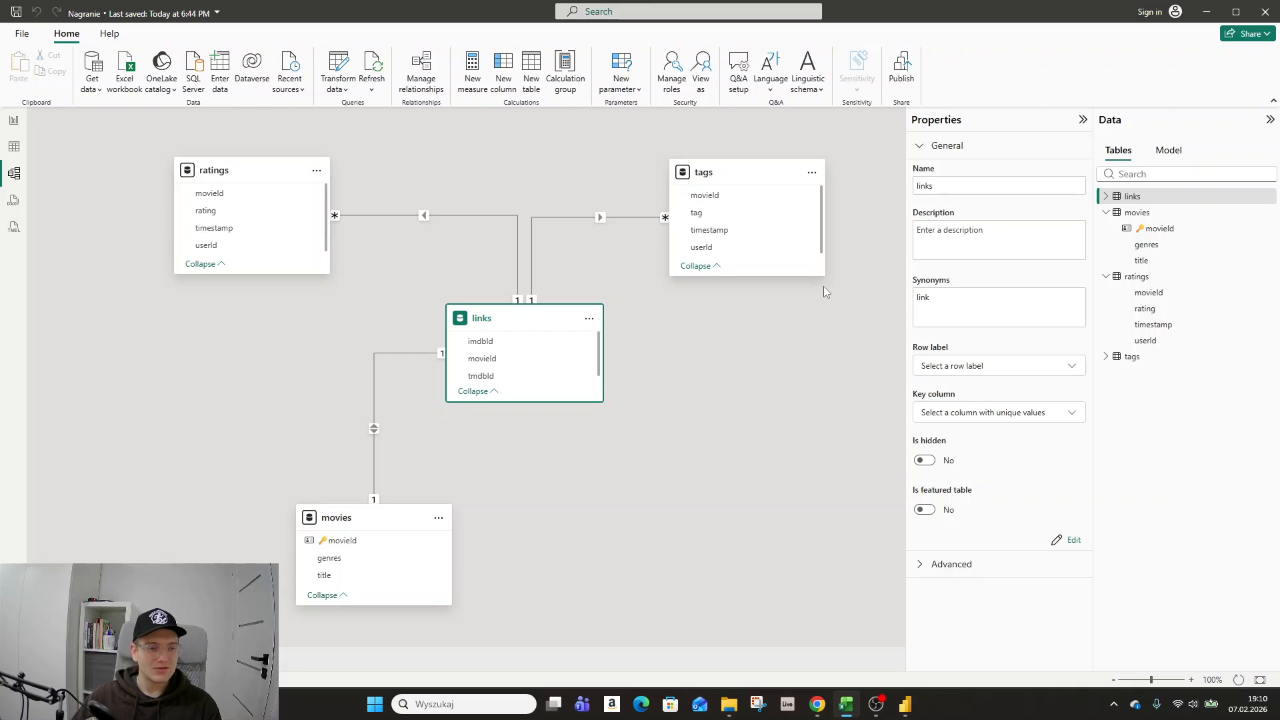
Show the tags table's data and skim through its rows
{"action": "left_click", "coordinate": [15, 152]}
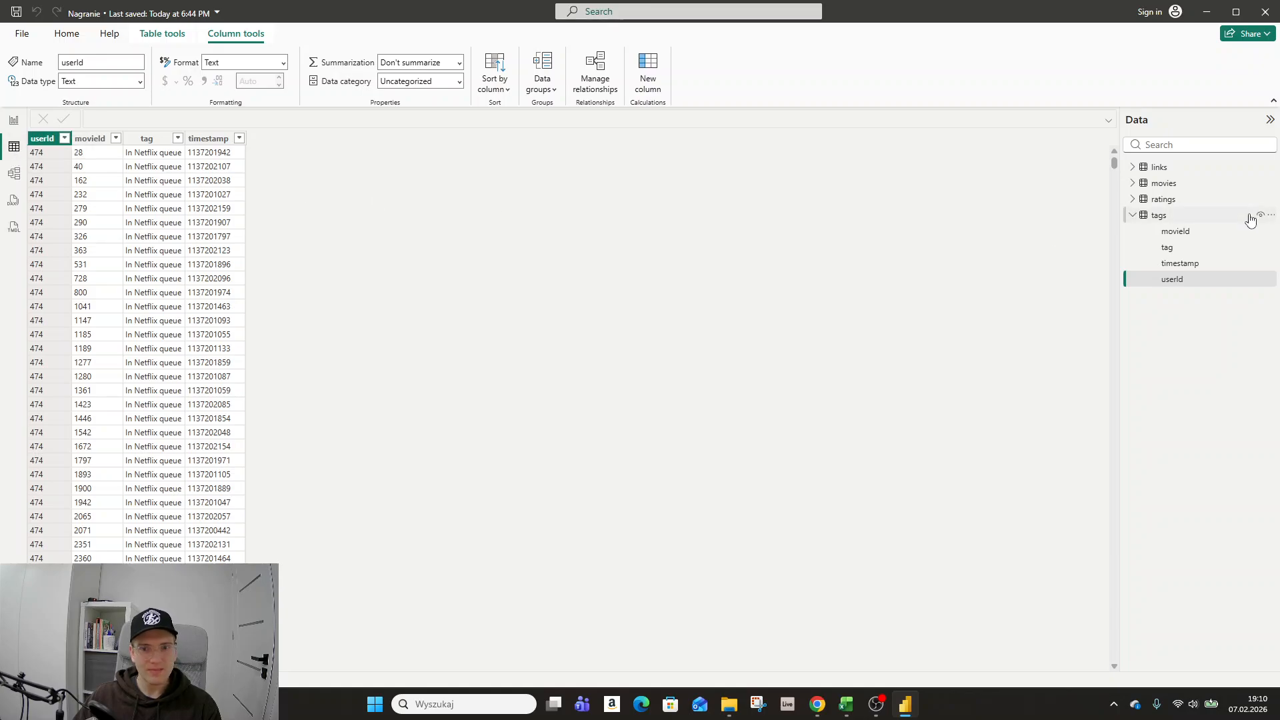
{"action": "left_click", "coordinate": [1171, 218]}
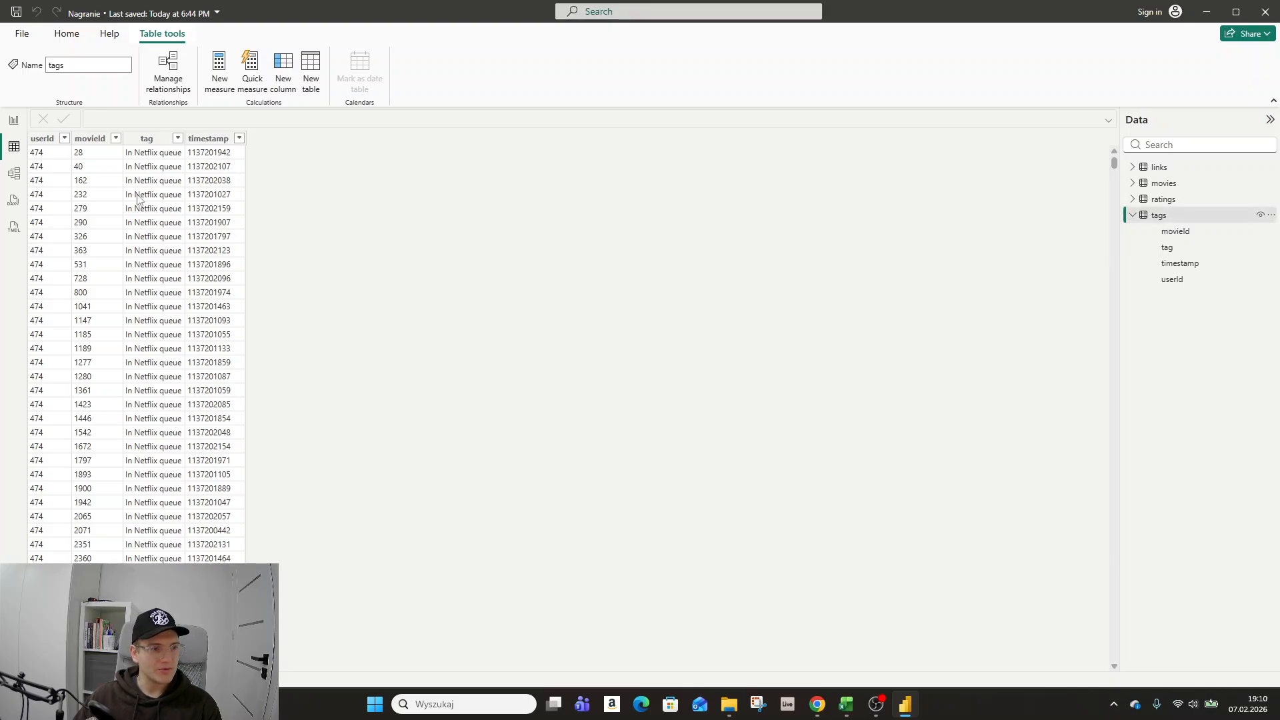
{"action": "left_click", "coordinate": [53, 142]}
{"action": "scroll", "coordinate": [45, 403], "scroll_direction": "down", "scroll_amount": 15}
{"action": "scroll", "coordinate": [44, 409], "scroll_direction": "up", "scroll_amount": 15}
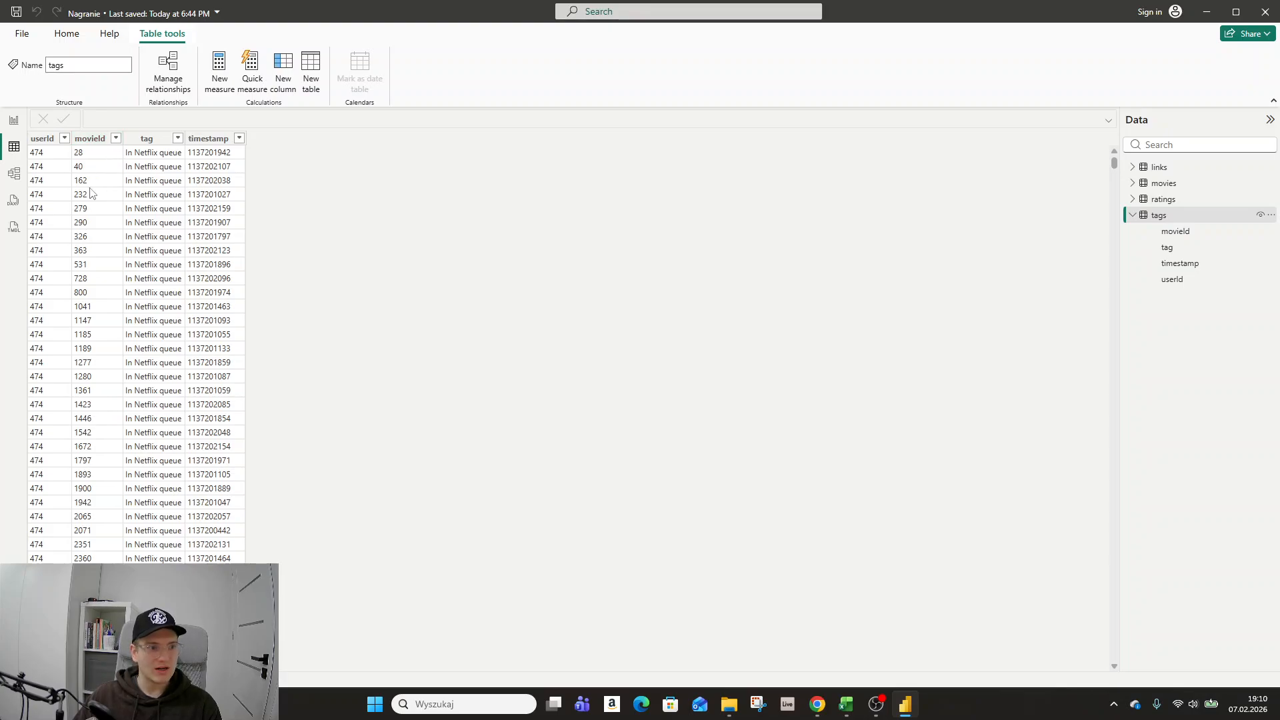
Look through the distinct values of the tags table's tag column in its filter list, and close the list without filtering
{"action": "left_click", "coordinate": [178, 139]}
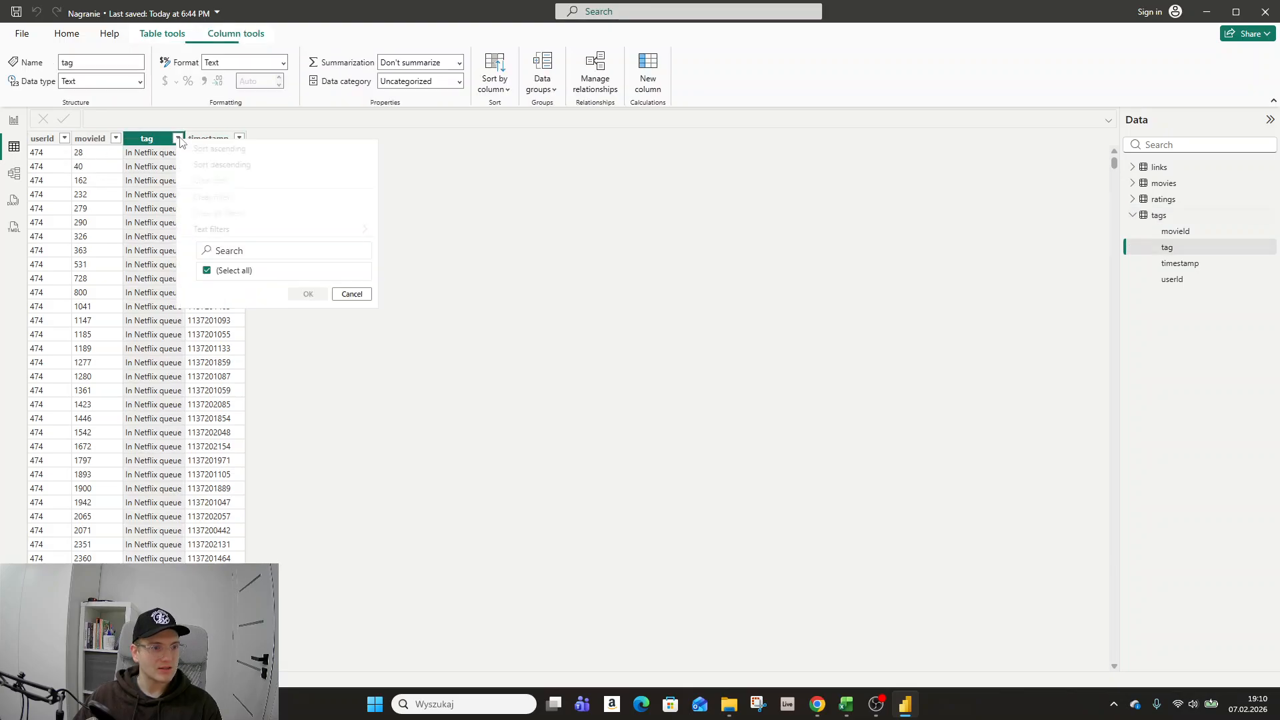
{"action": "left_click_drag", "start_coordinate": [371, 273], "coordinate": [376, 320]}
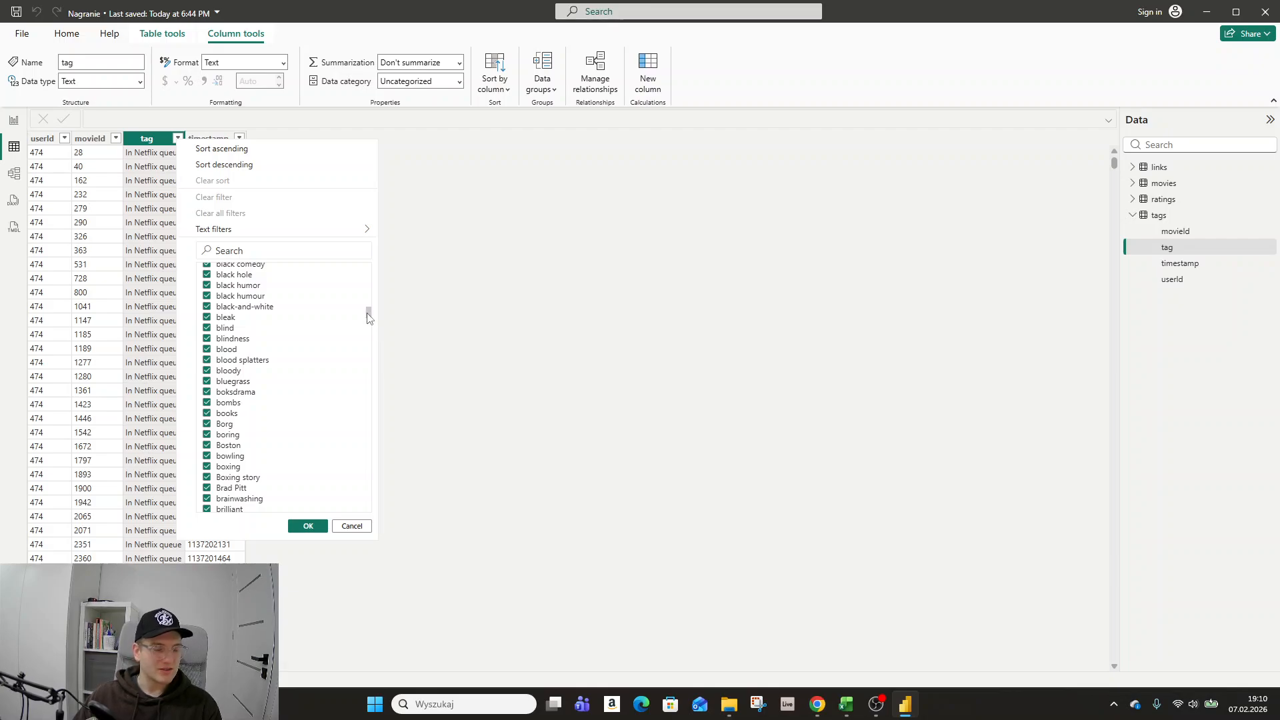
{"action": "scroll", "coordinate": [367, 314], "scroll_direction": "up", "scroll_amount": 5}
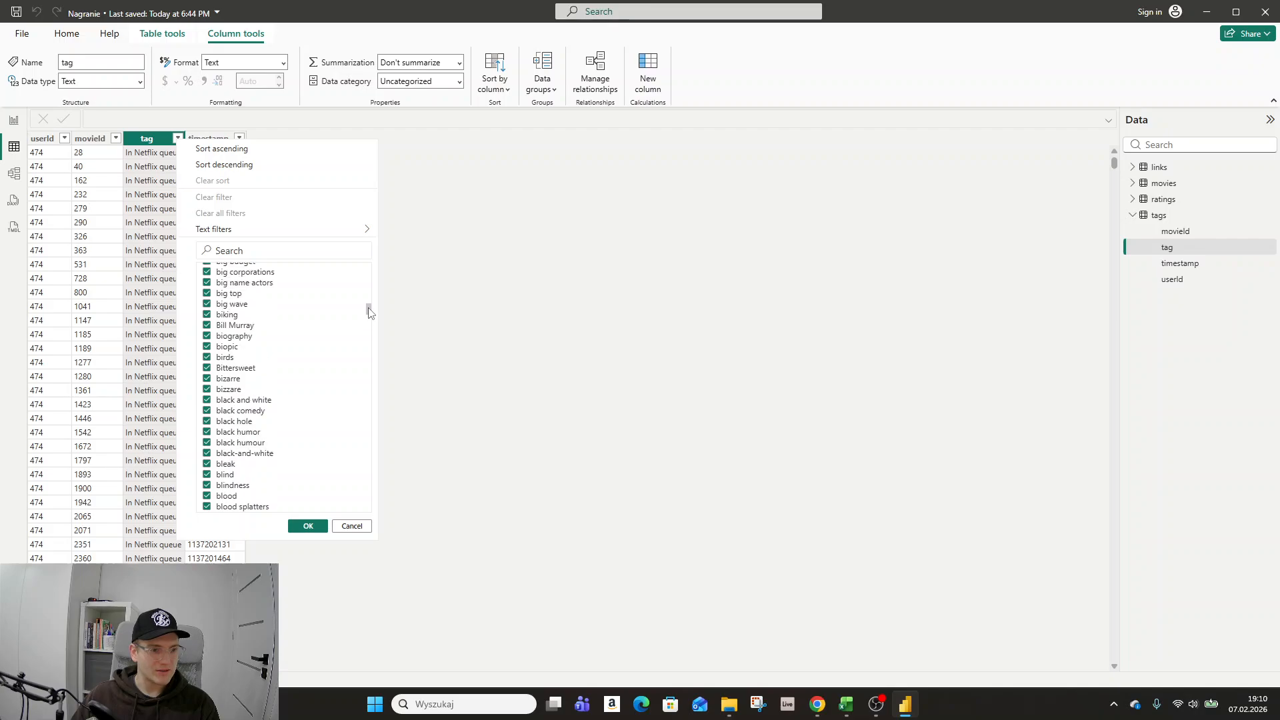
{"action": "left_click_drag", "start_coordinate": [371, 312], "coordinate": [374, 260]}
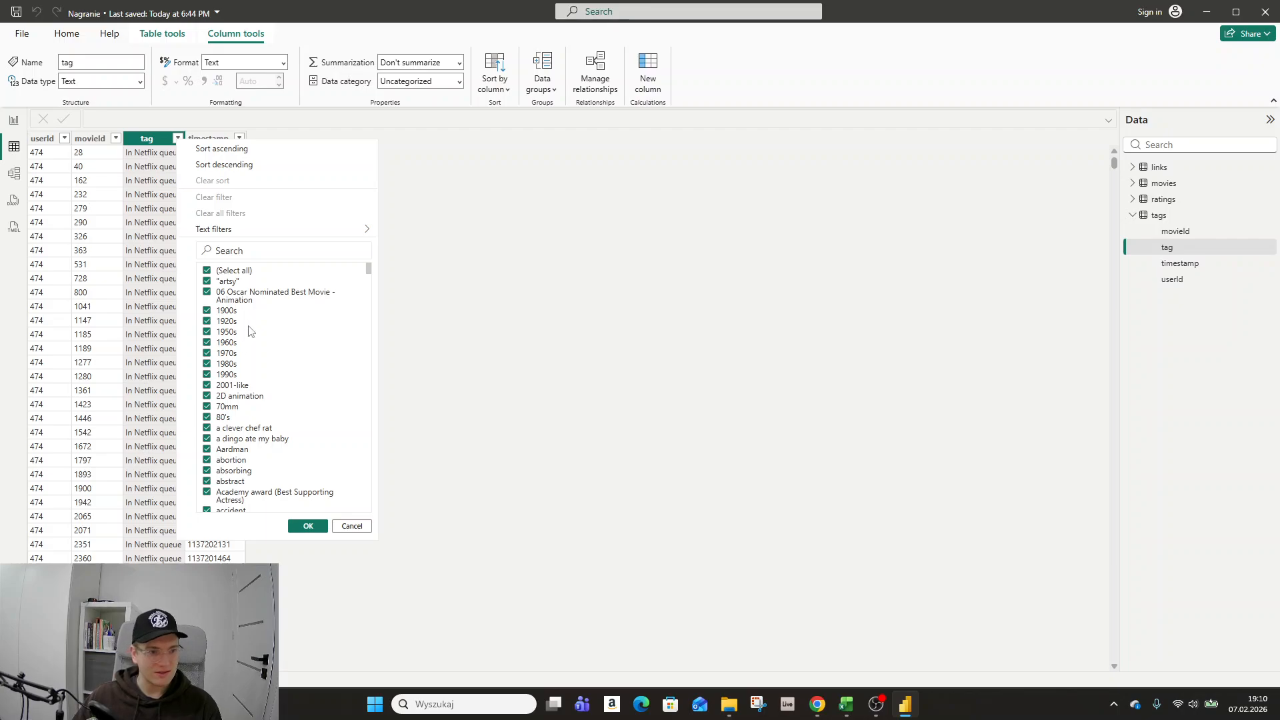
{"action": "scroll", "coordinate": [369, 283], "scroll_direction": "down", "scroll_amount": 5}
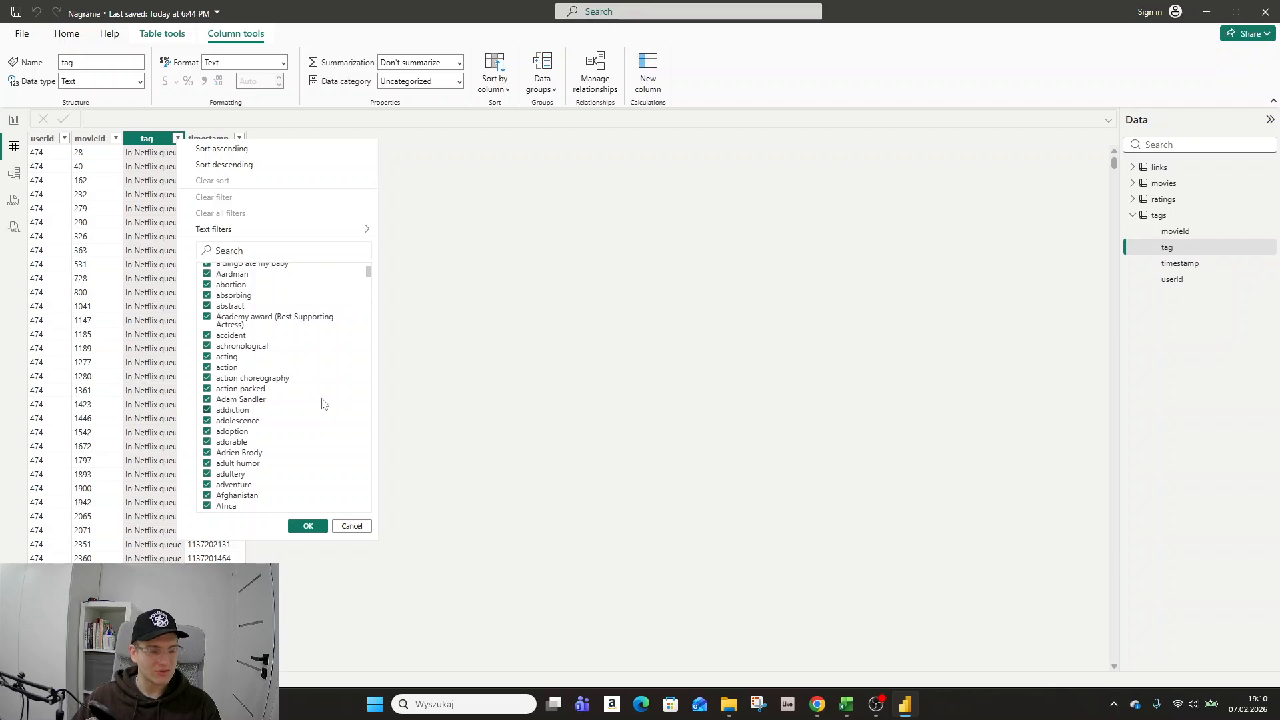
{"action": "left_click", "coordinate": [500, 308]}
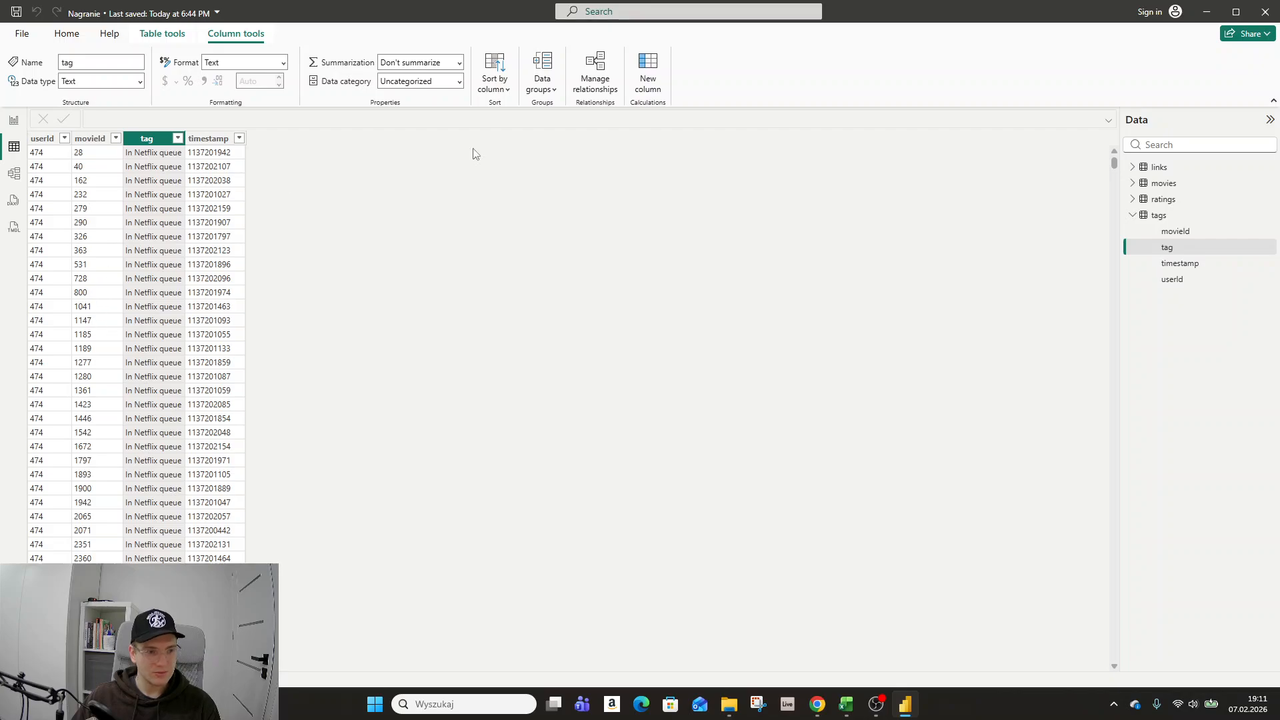
Compare the data of the movies, tags and links tables, paying attention to their movieId columns
{"action": "left_click", "coordinate": [1190, 183]}
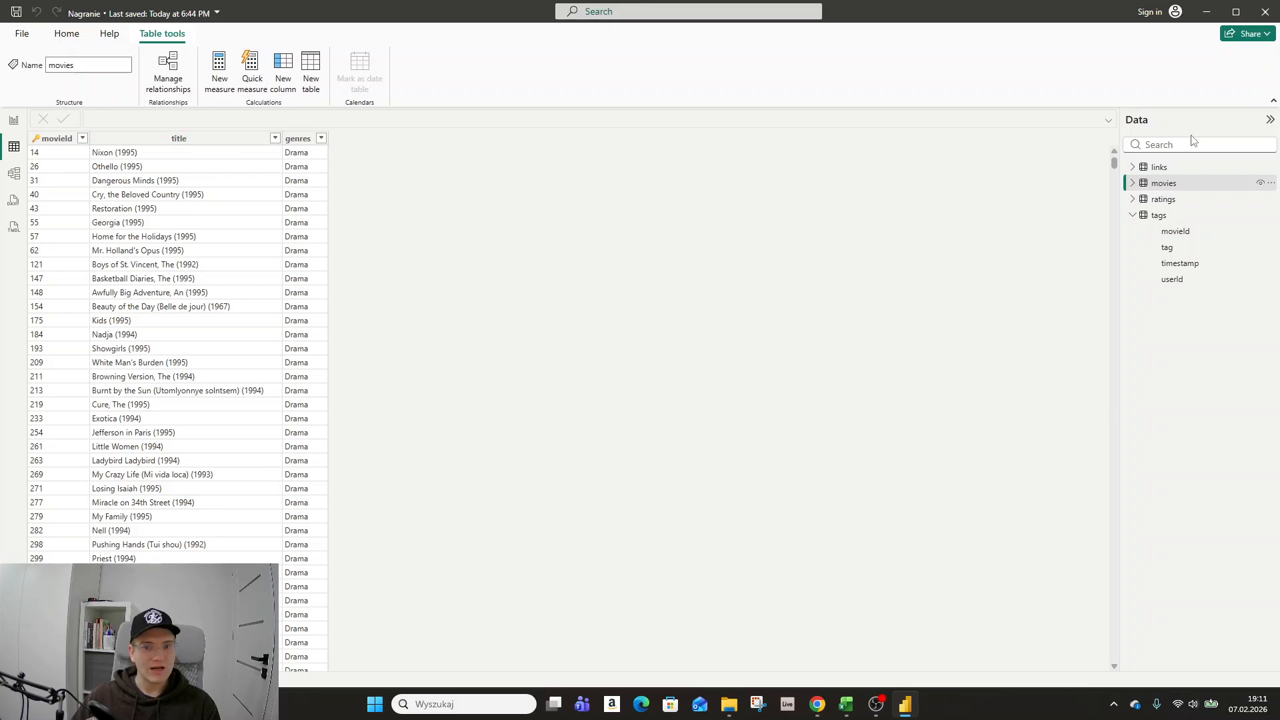
{"action": "left_click", "coordinate": [1174, 217]}
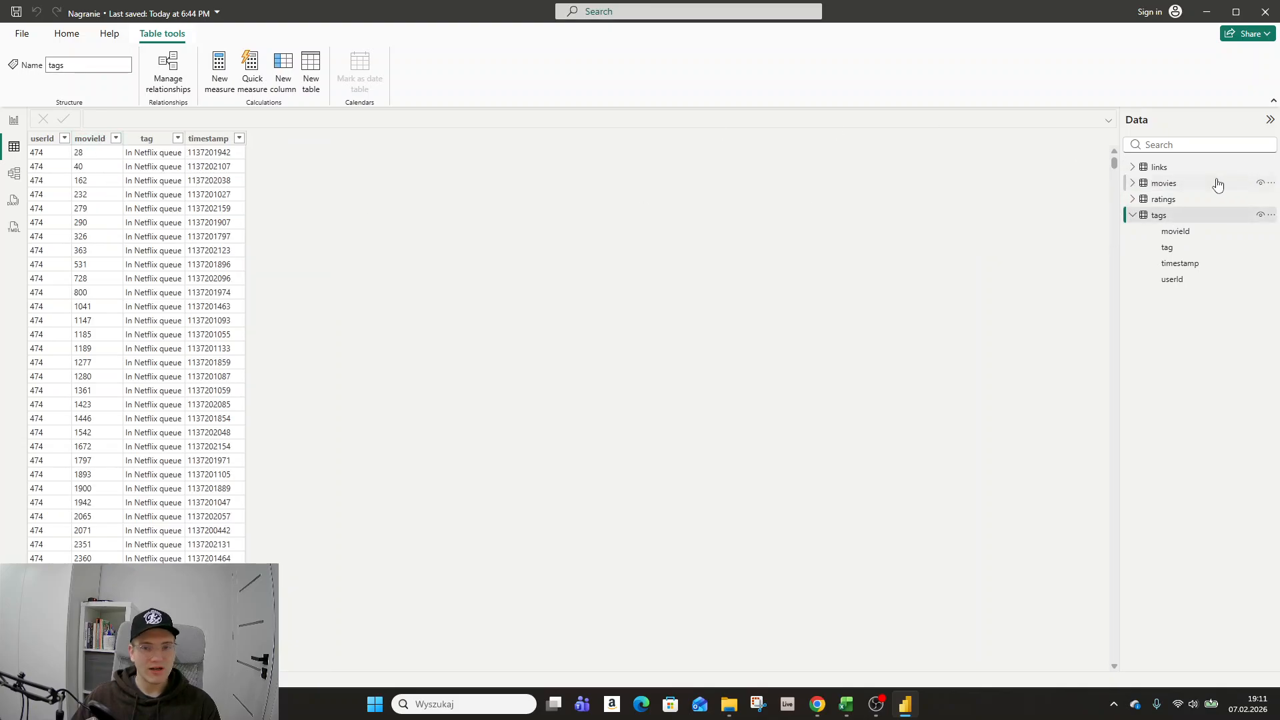
{"action": "left_click", "coordinate": [1184, 184]}
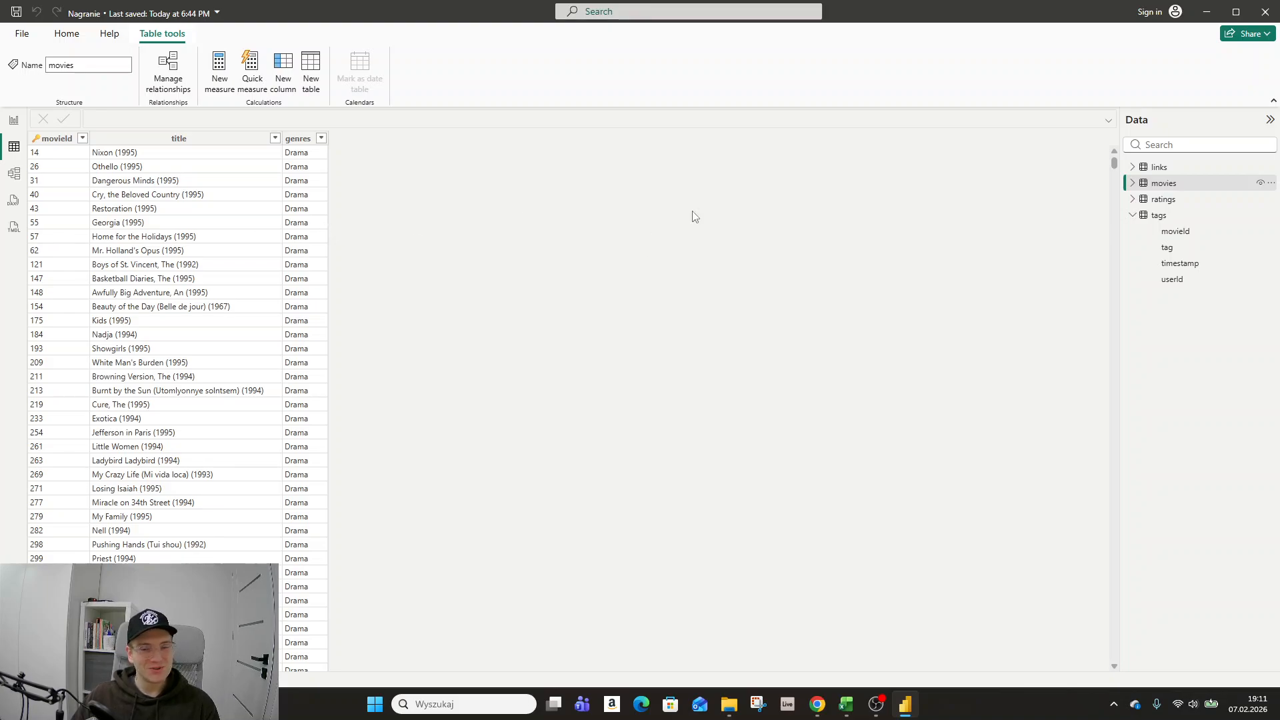
{"action": "left_click", "coordinate": [1185, 219]}
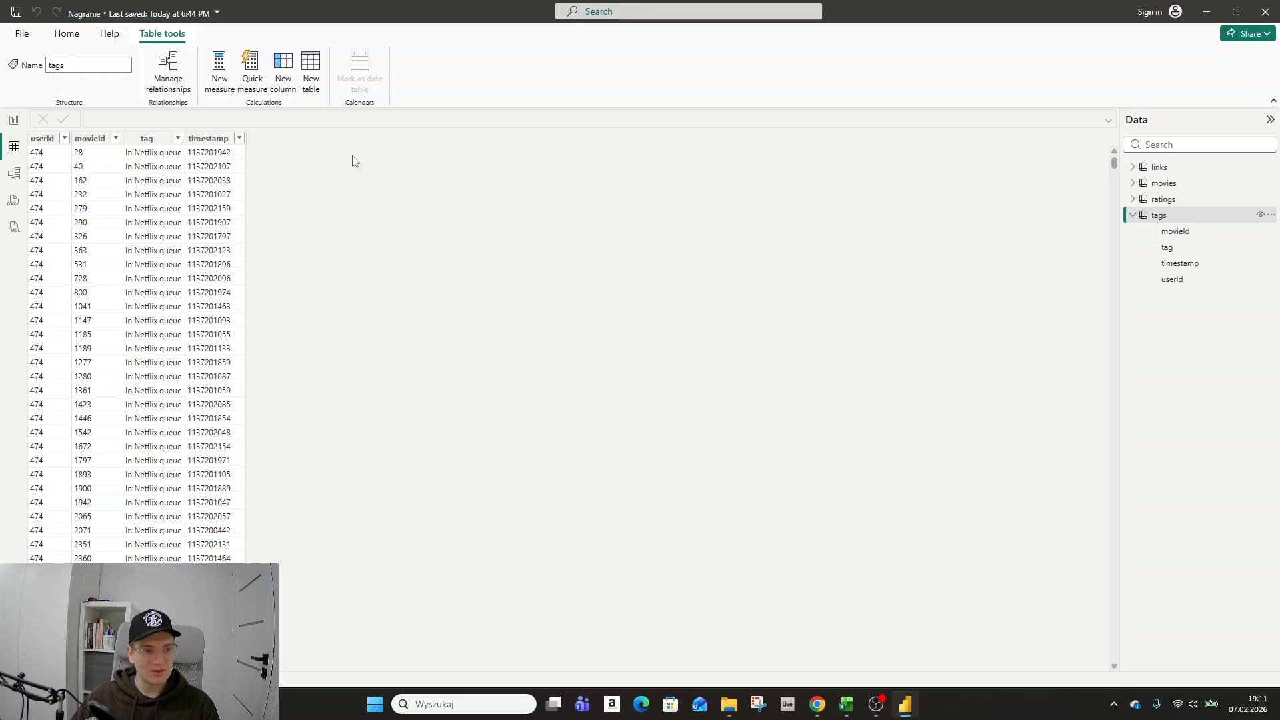
{"action": "left_click", "coordinate": [1166, 185]}
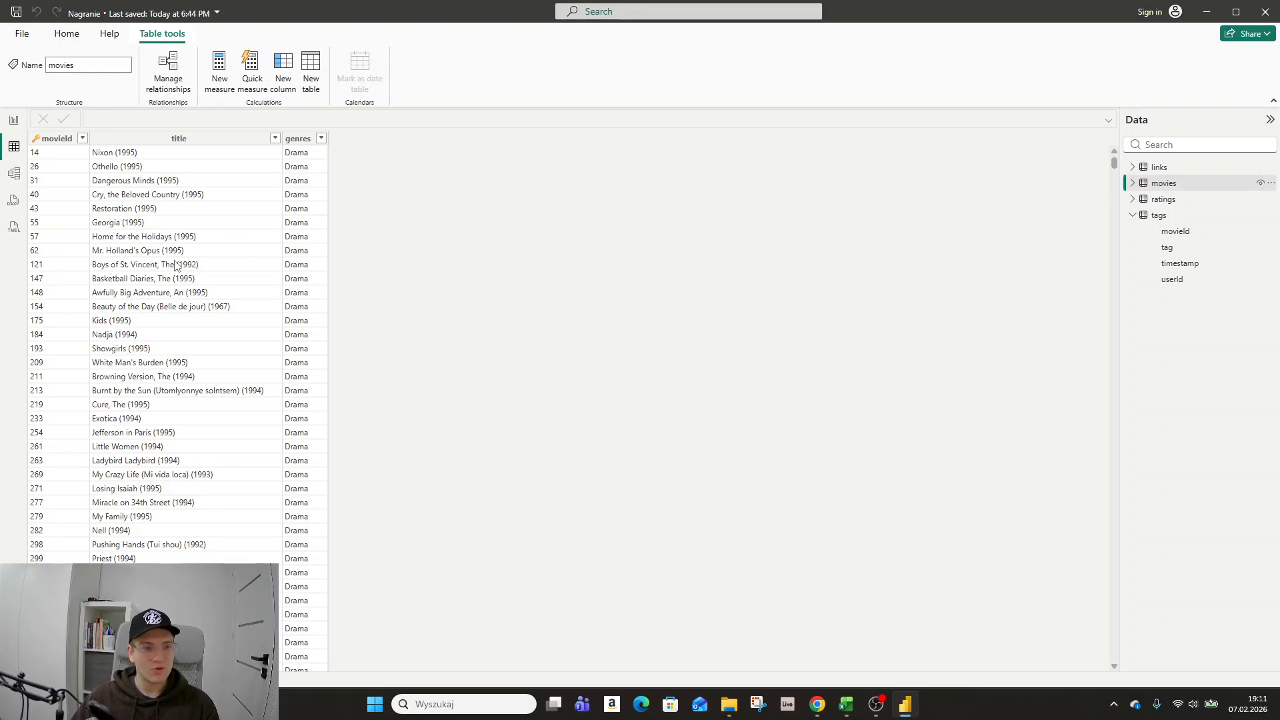
{"action": "left_click", "coordinate": [1189, 215]}
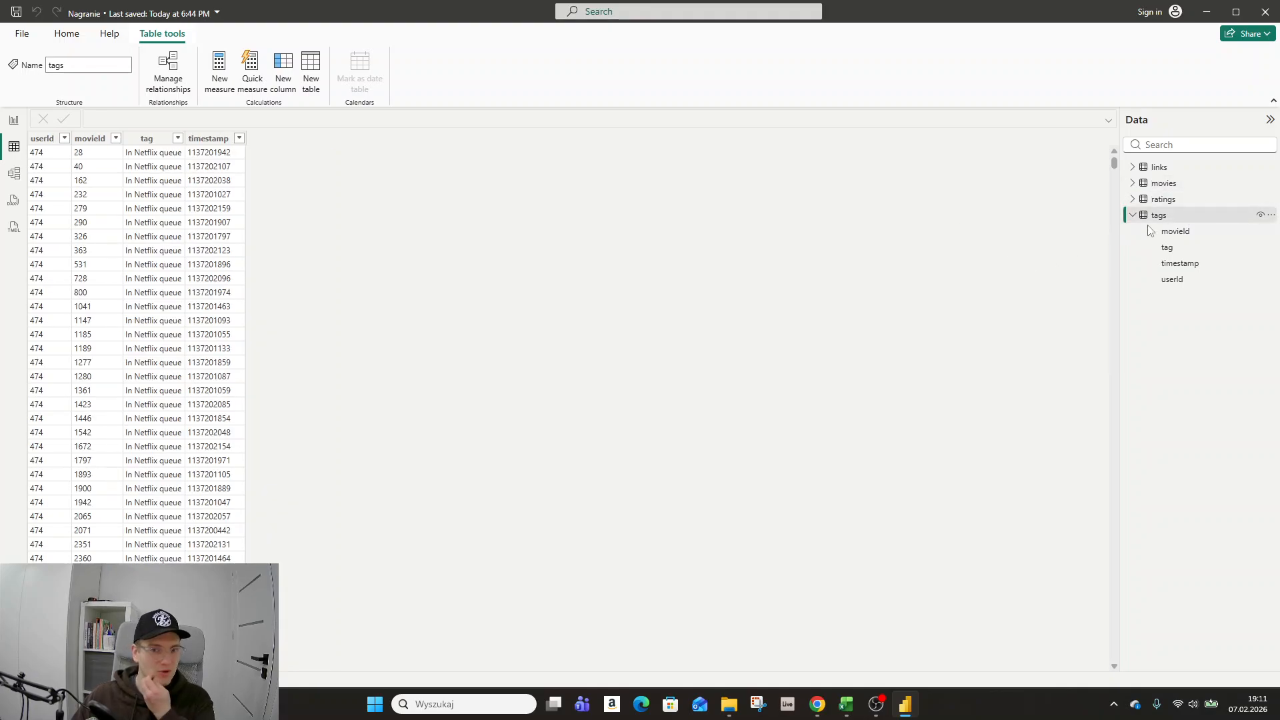
{"action": "left_click", "coordinate": [1182, 188]}
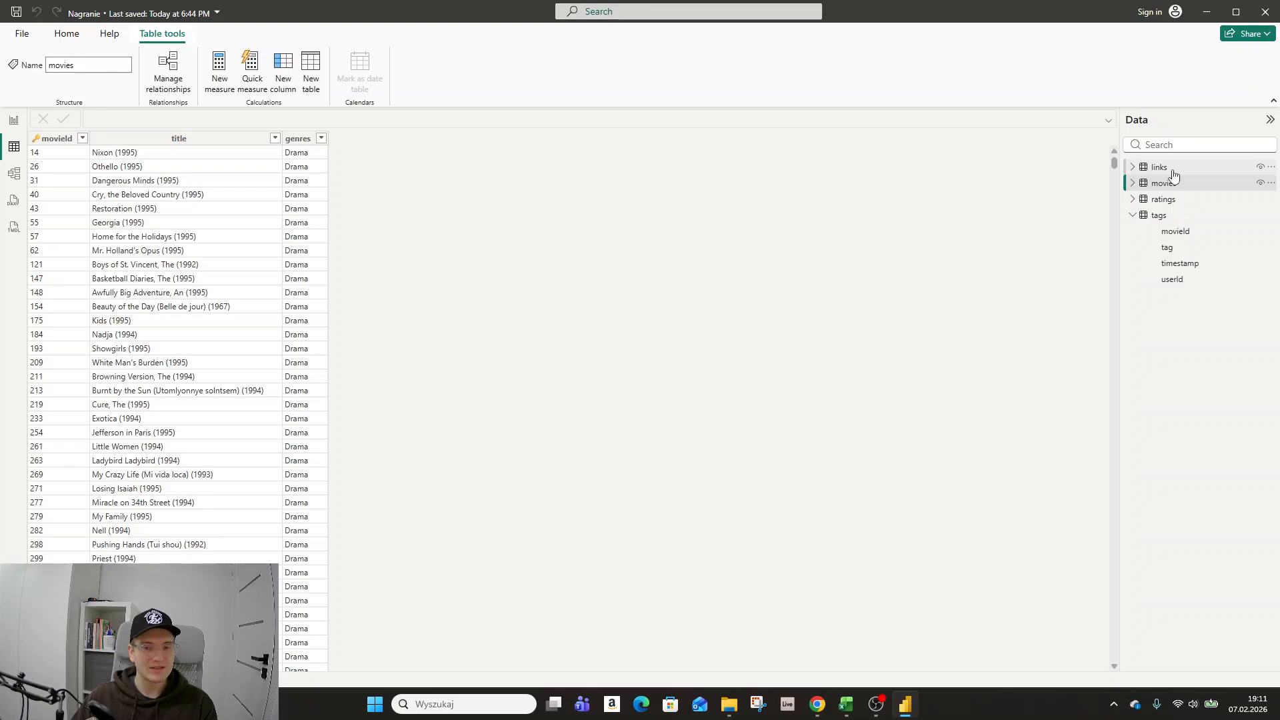
{"action": "left_click", "coordinate": [1174, 175]}
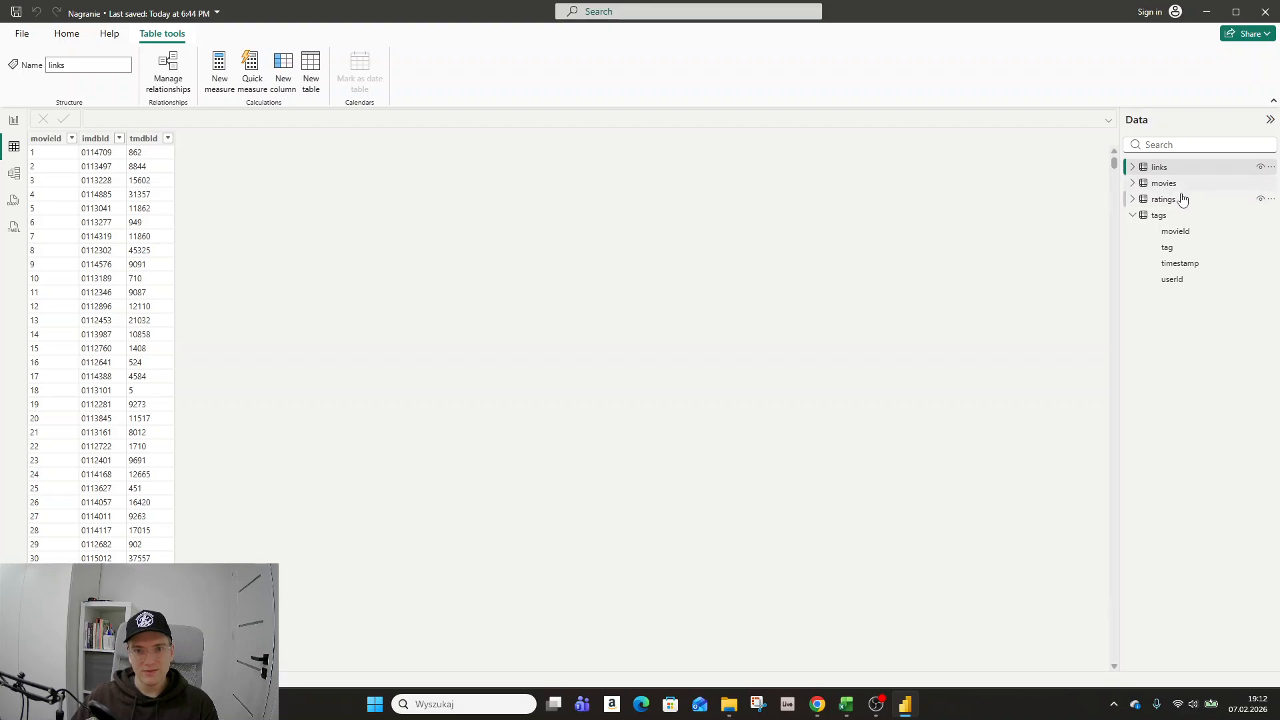
{"action": "left_click", "coordinate": [1165, 221]}
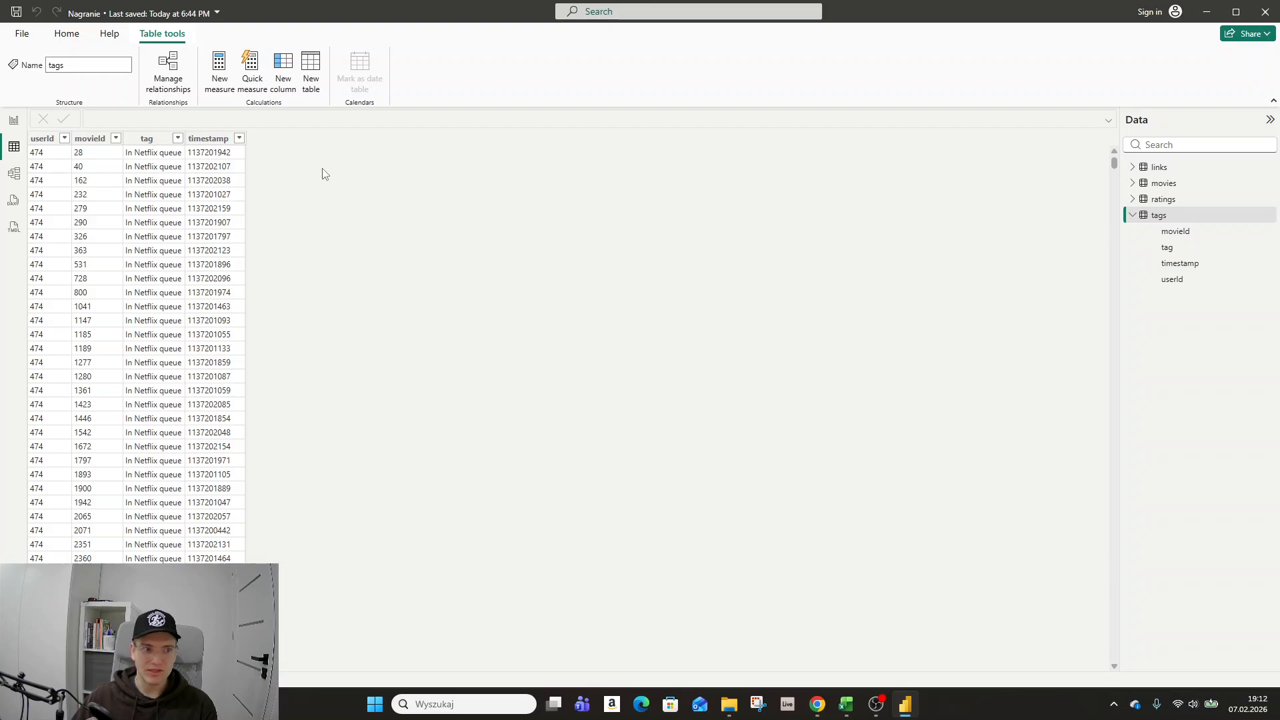
{"action": "left_click", "coordinate": [1160, 167]}
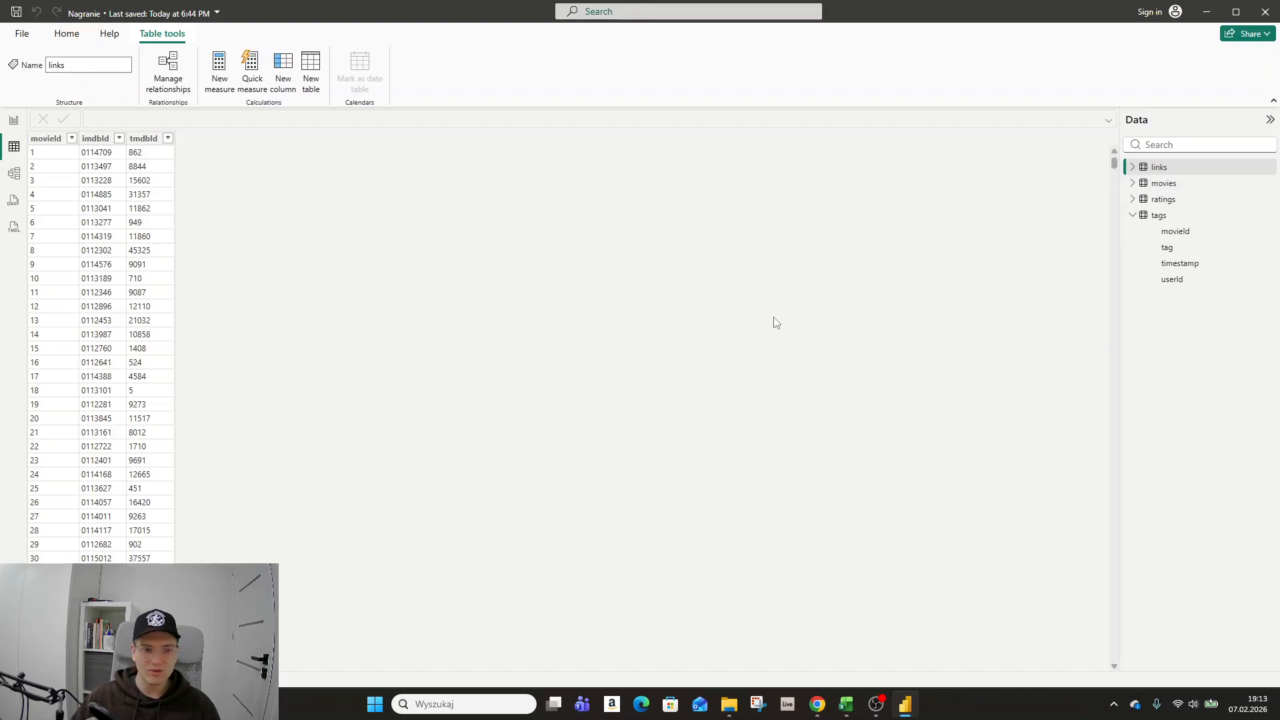
Open the other layout of the model diagram and move the links table away from the movies, ratings and tags tables
{"action": "left_click", "coordinate": [14, 227]}
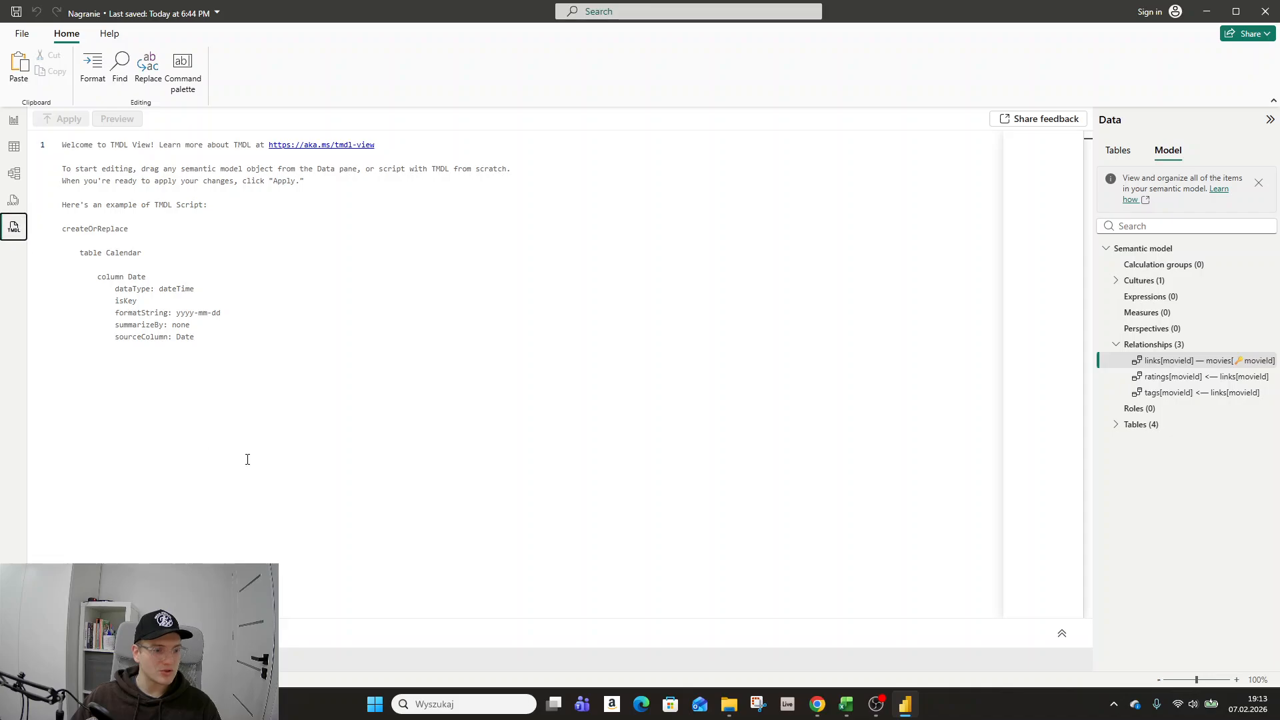
{"action": "left_click", "coordinate": [14, 173]}
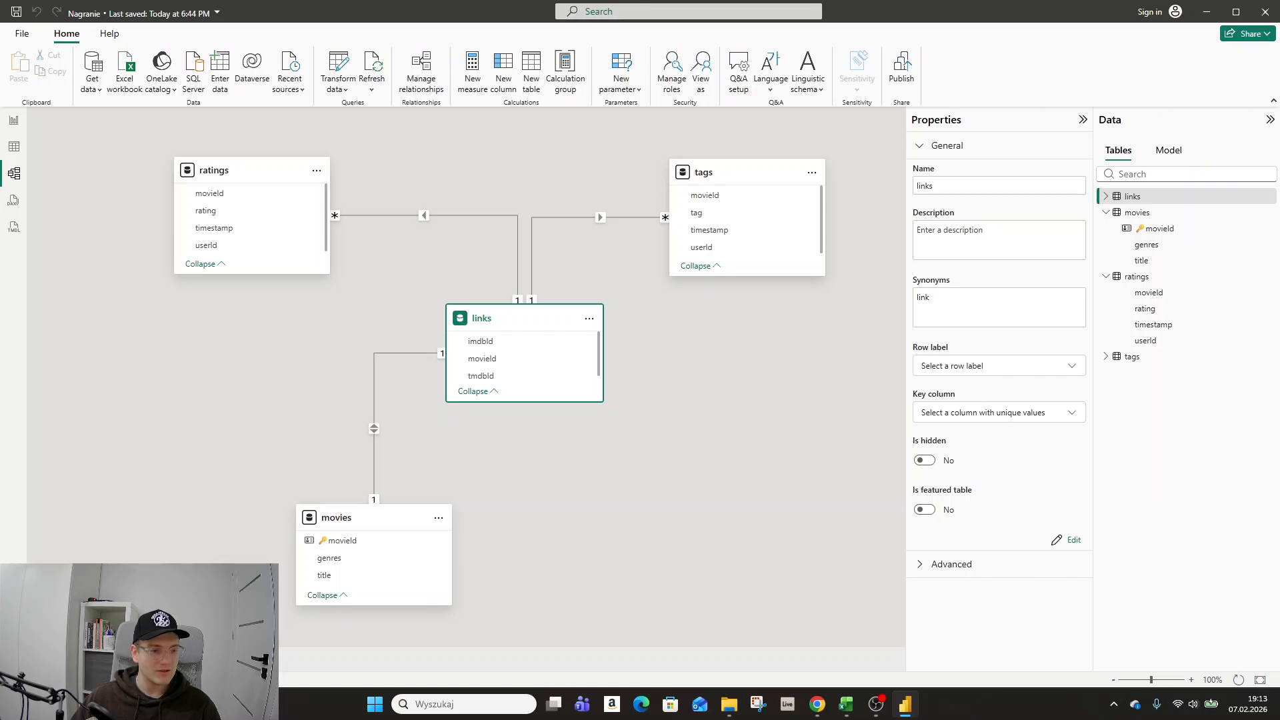
{"action": "left_click", "coordinate": [135, 659]}
{"action": "left_click", "coordinate": [467, 481]}
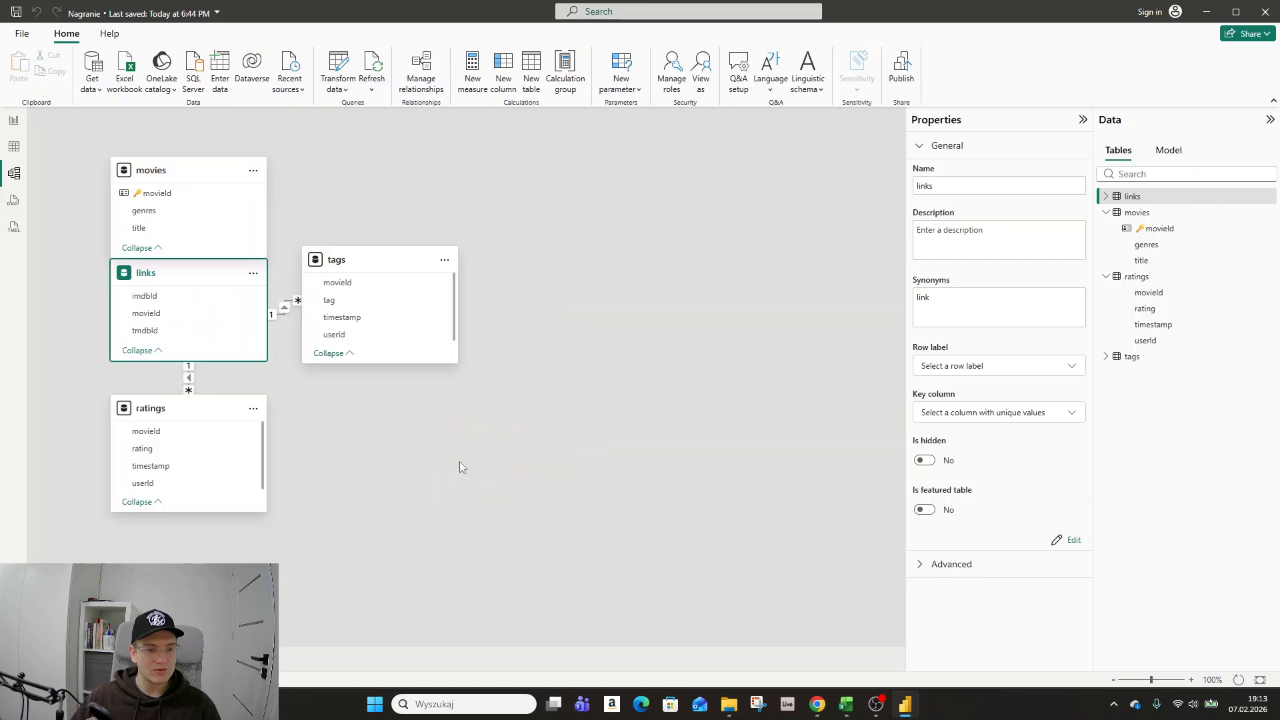
{"action": "left_click_drag", "start_coordinate": [173, 272], "coordinate": [714, 303]}
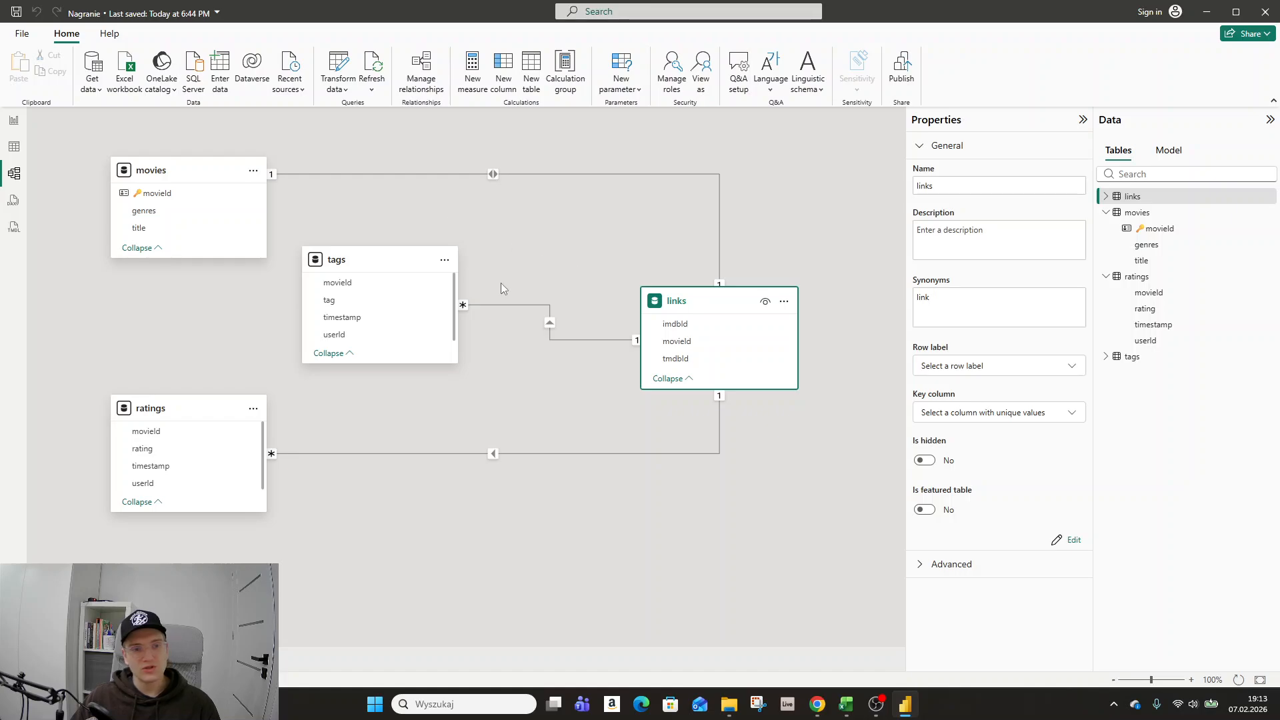
Remove the tags table from this diagram only, keeping it in the model, and move the links table closer to movies and ratings
{"action": "left_click", "coordinate": [415, 264]}
{"action": "key", "text": "Delete"}
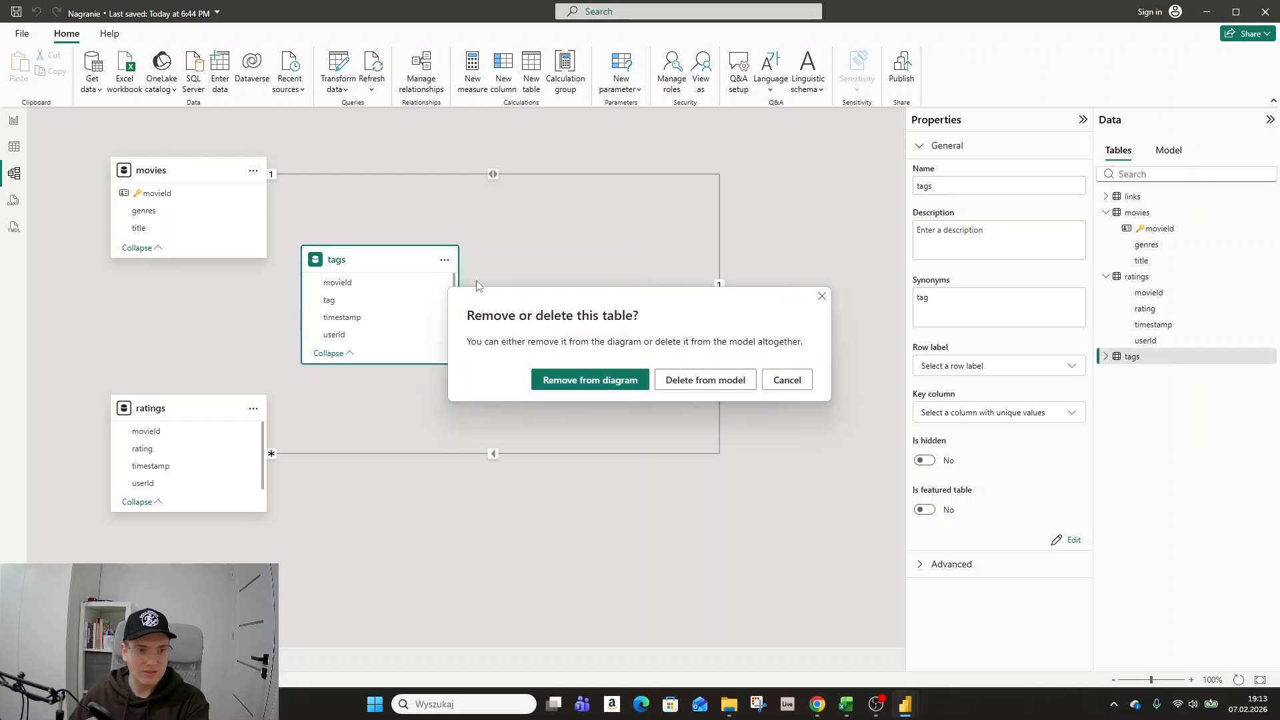
{"action": "left_click", "coordinate": [628, 394]}
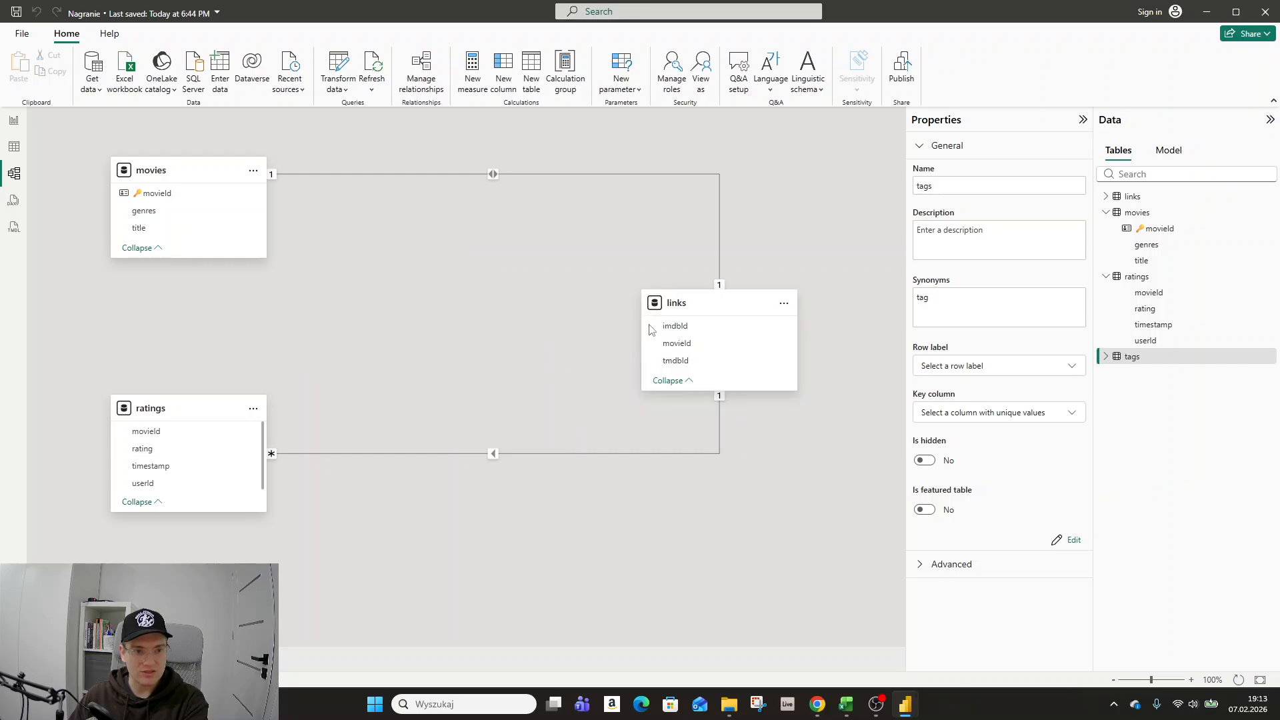
{"action": "left_click_drag", "start_coordinate": [686, 303], "coordinate": [614, 237]}
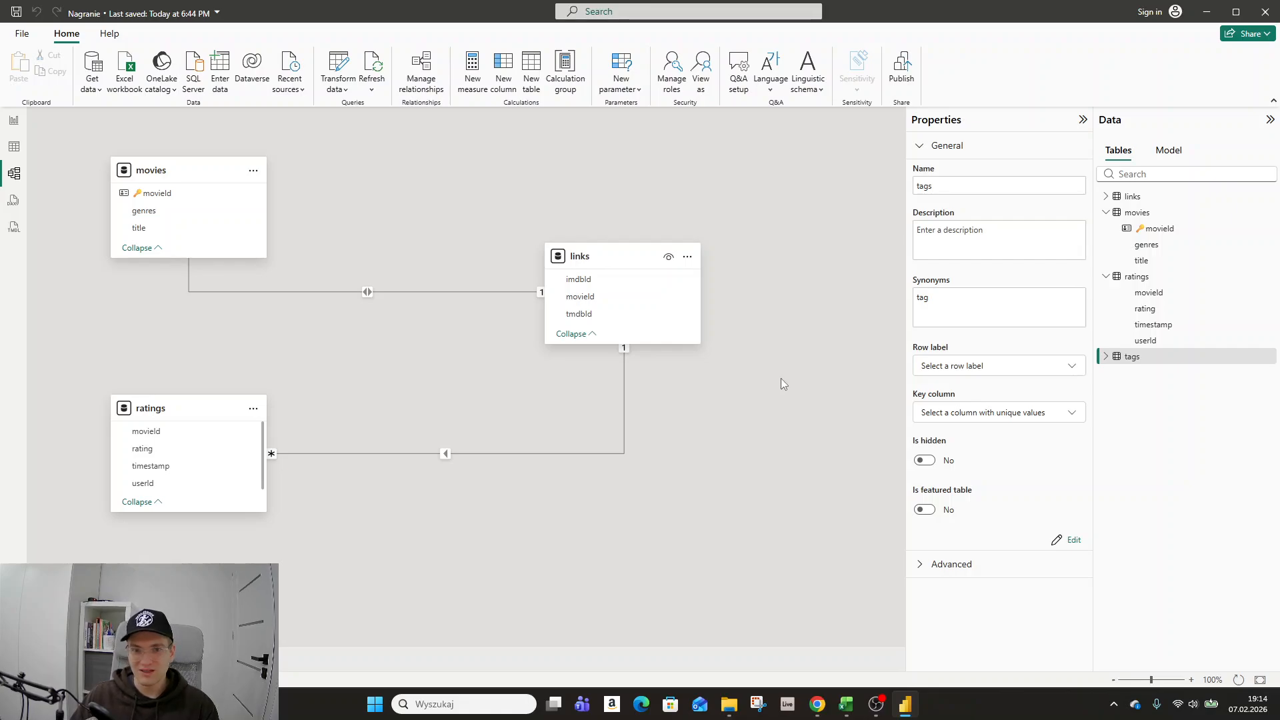
Return to the diagram layout with all four tables and check the relationship between links and tags
{"action": "key", "text": "alt+Tab"}
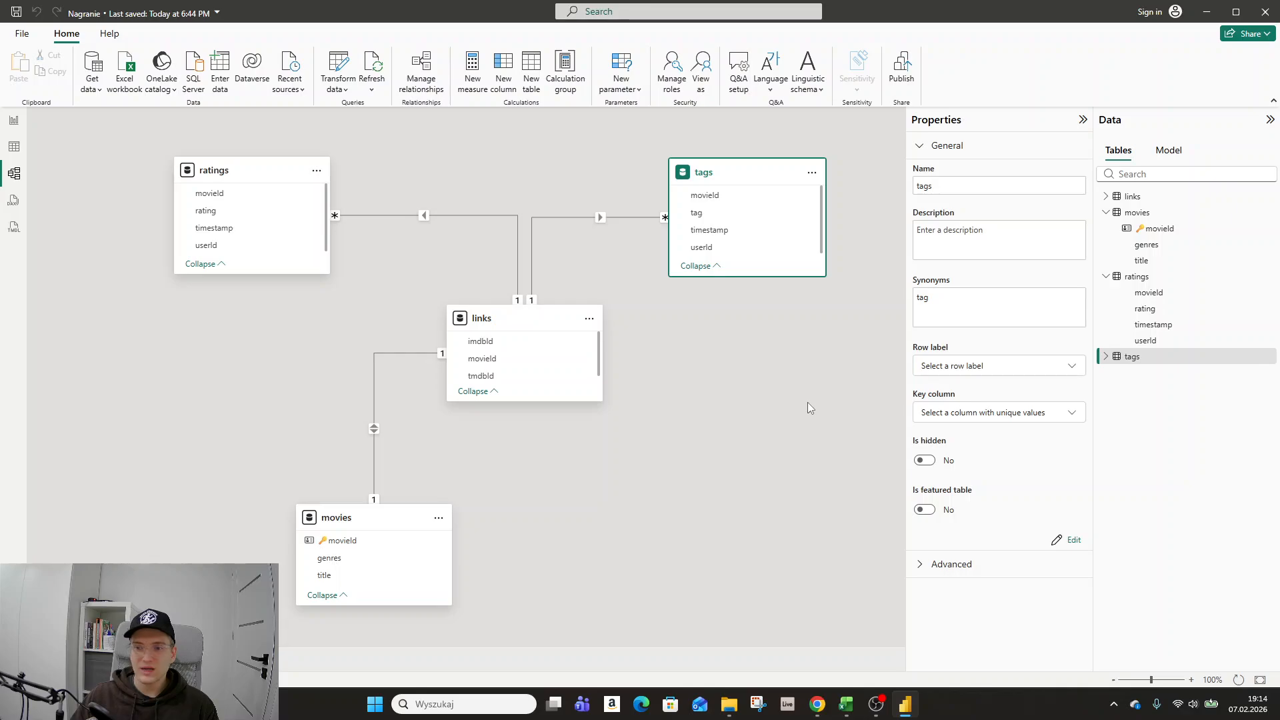
{"action": "left_click", "coordinate": [687, 386]}
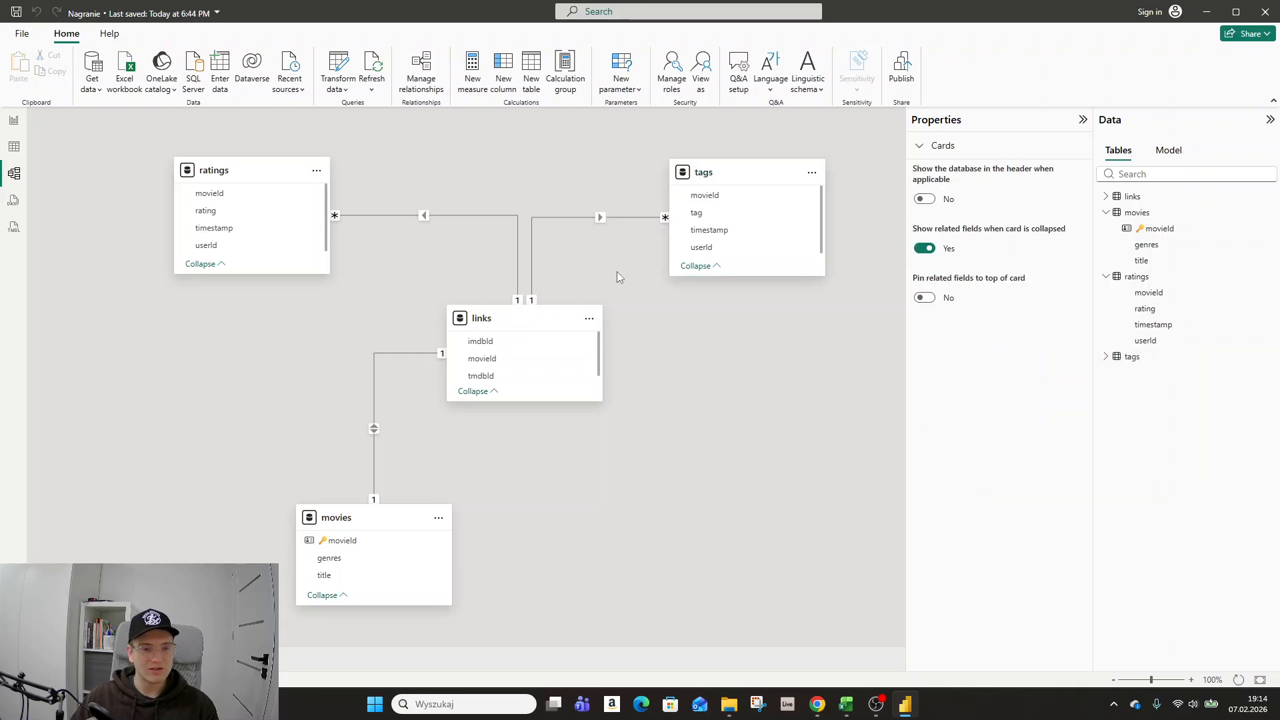
{"action": "left_click", "coordinate": [555, 218]}
{"action": "left_click", "coordinate": [674, 410]}
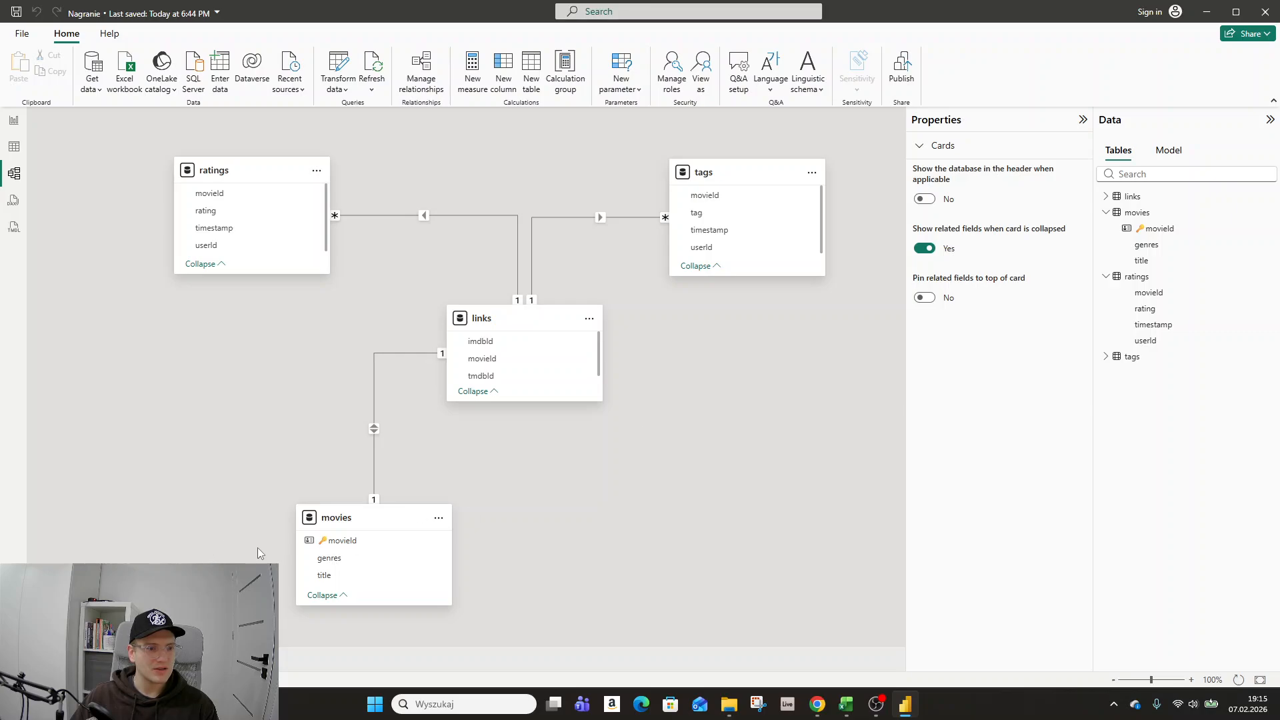
Create an inactive one-to-many relationship from movies movieId to ratings movieId with single cross-filtering, and move the links table clear of its line
{"action": "left_click_drag", "start_coordinate": [333, 540], "coordinate": [210, 194]}
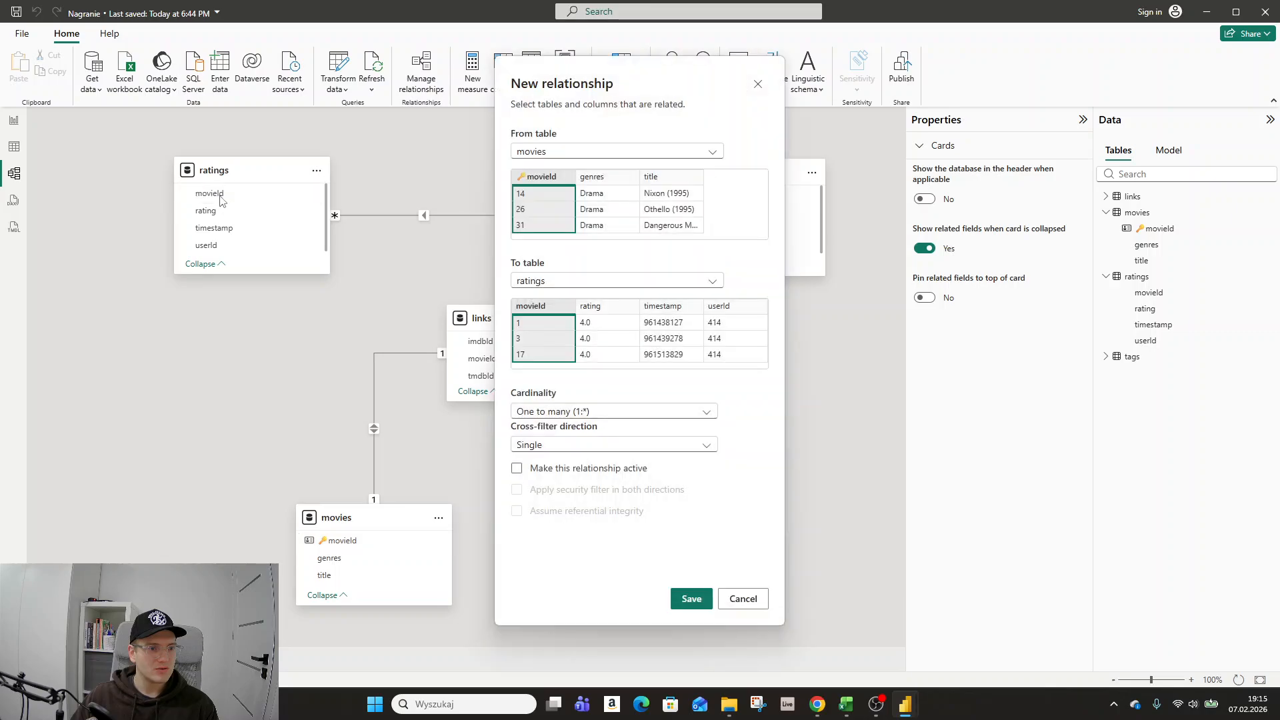
{"action": "left_click", "coordinate": [690, 600]}
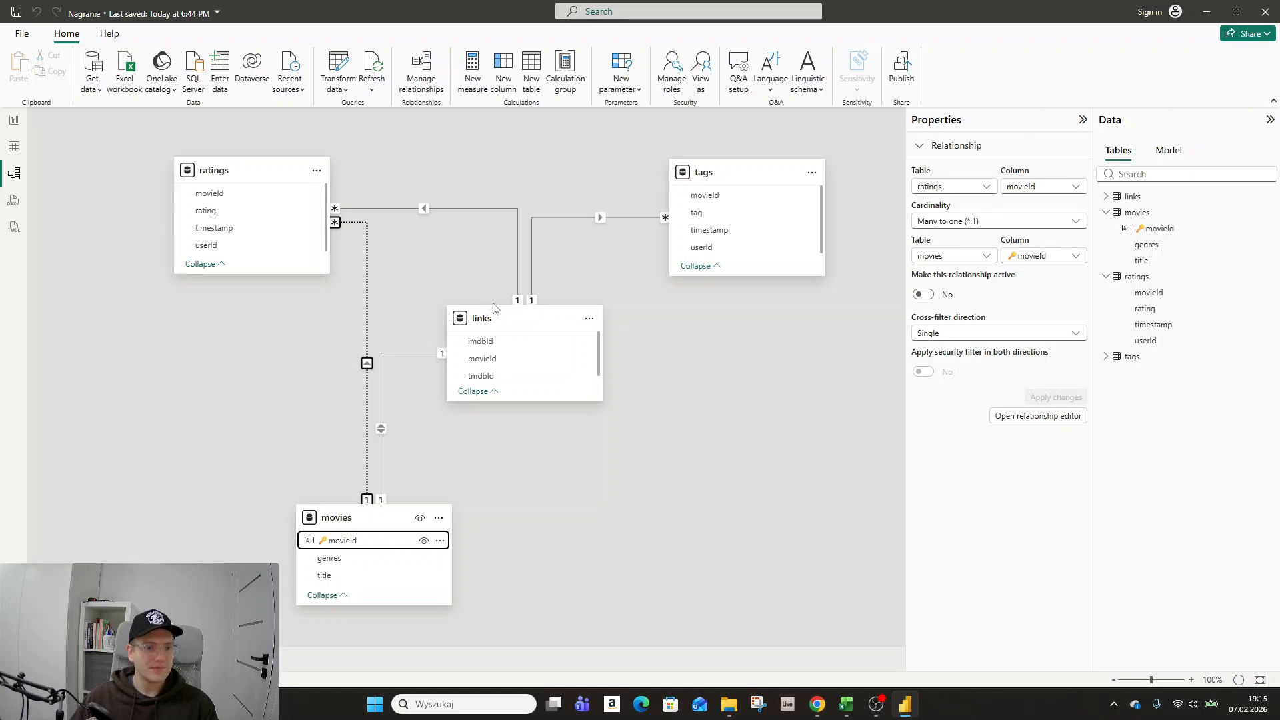
{"action": "left_click_drag", "start_coordinate": [496, 320], "coordinate": [583, 303]}
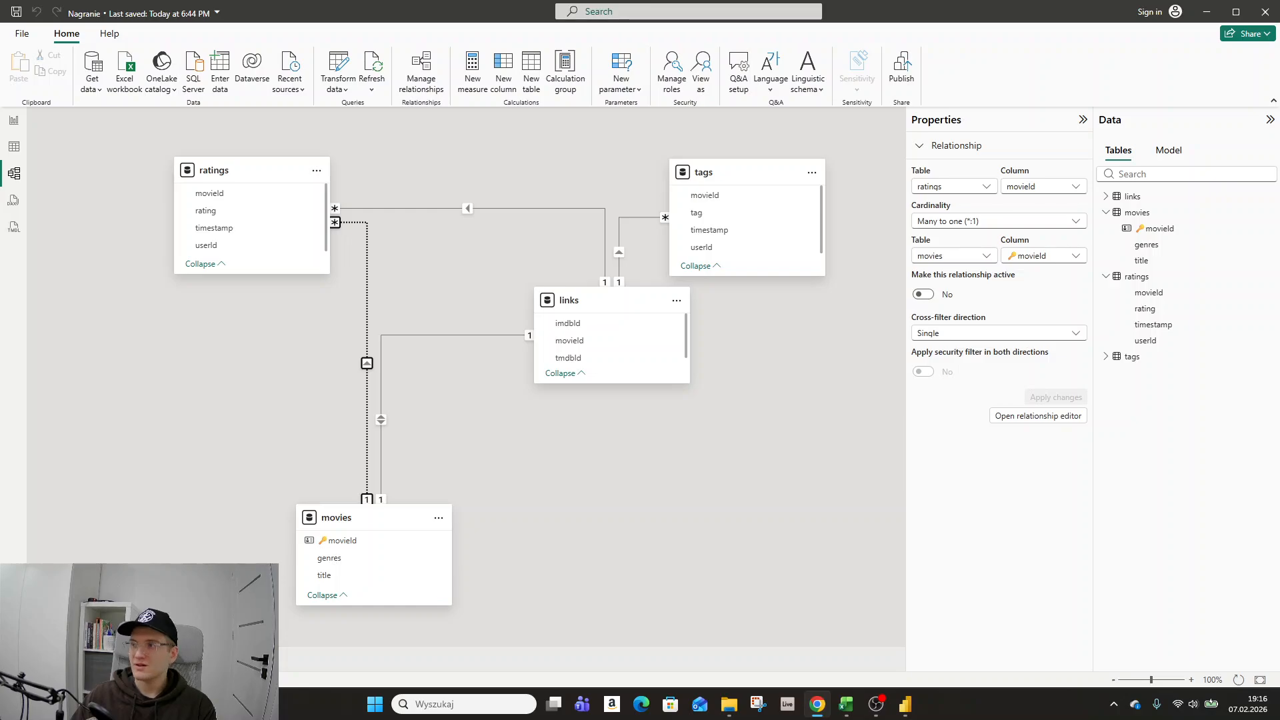
Review the links–movies and tags–links relationship settings and the properties of the movies and links tables
{"action": "key", "text": "alt+Tab"}
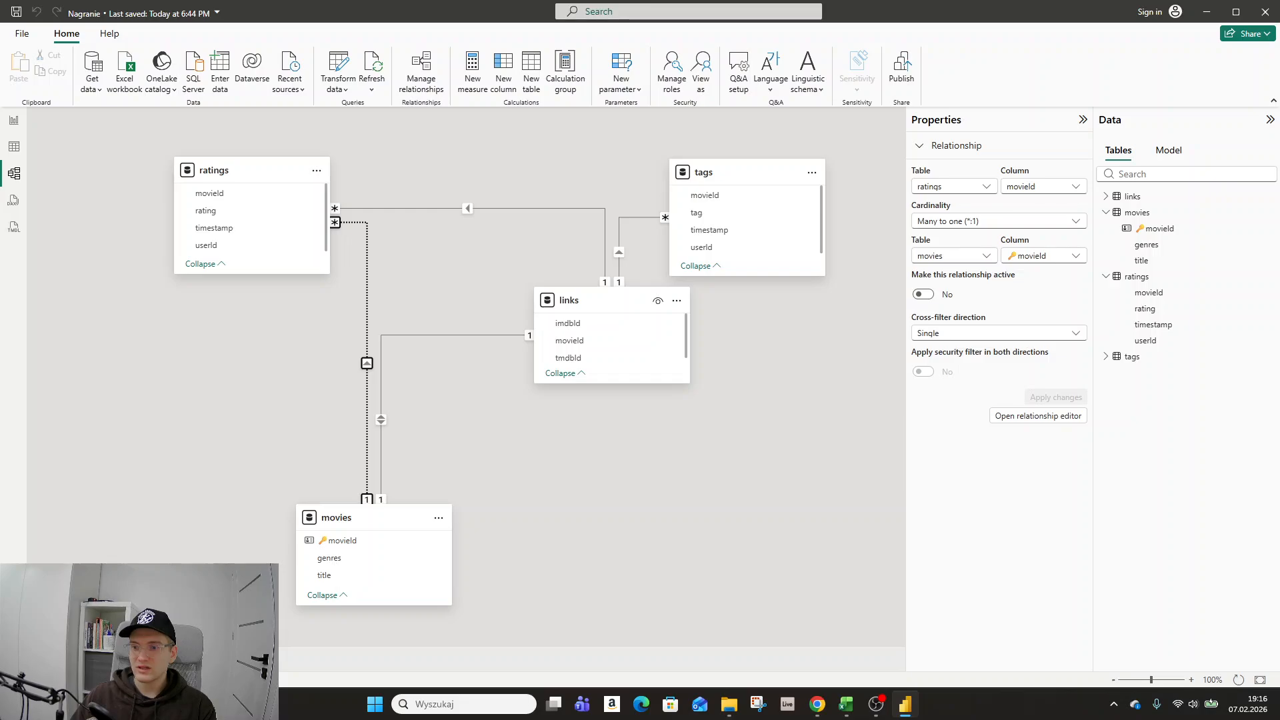
{"action": "left_click", "coordinate": [589, 493]}
{"action": "left_click", "coordinate": [381, 422]}
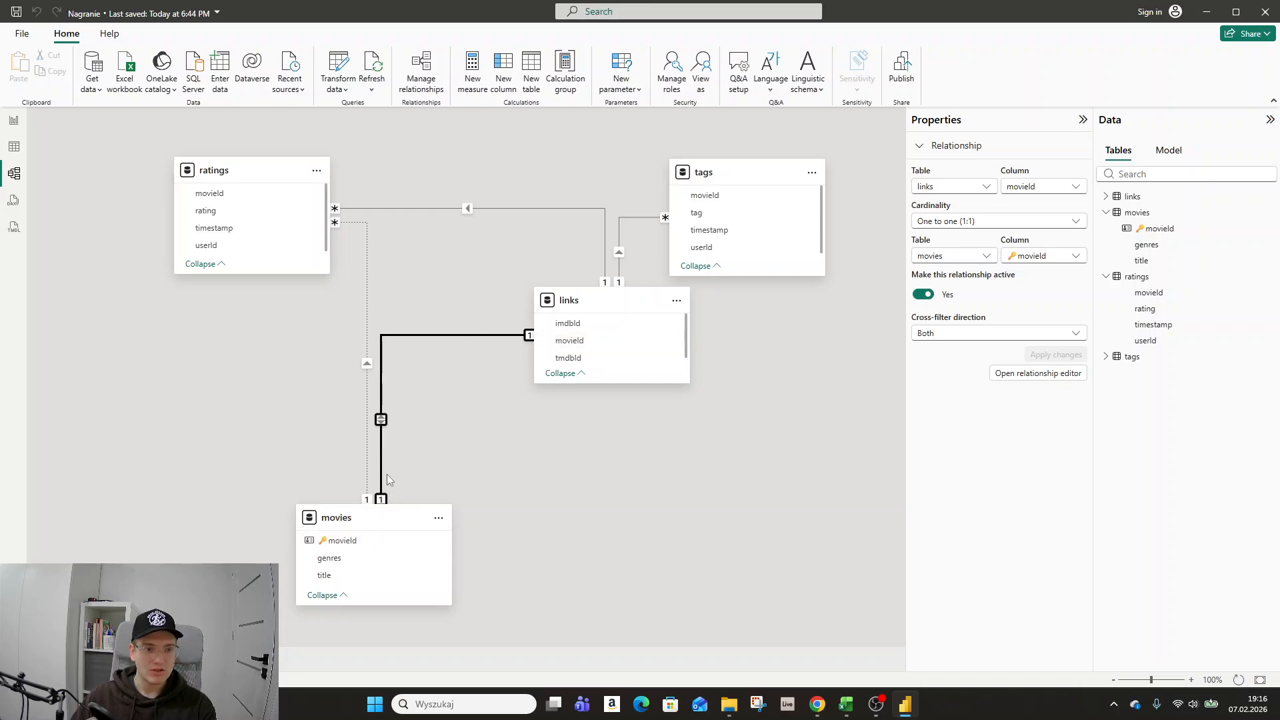
{"action": "left_click", "coordinate": [620, 254]}
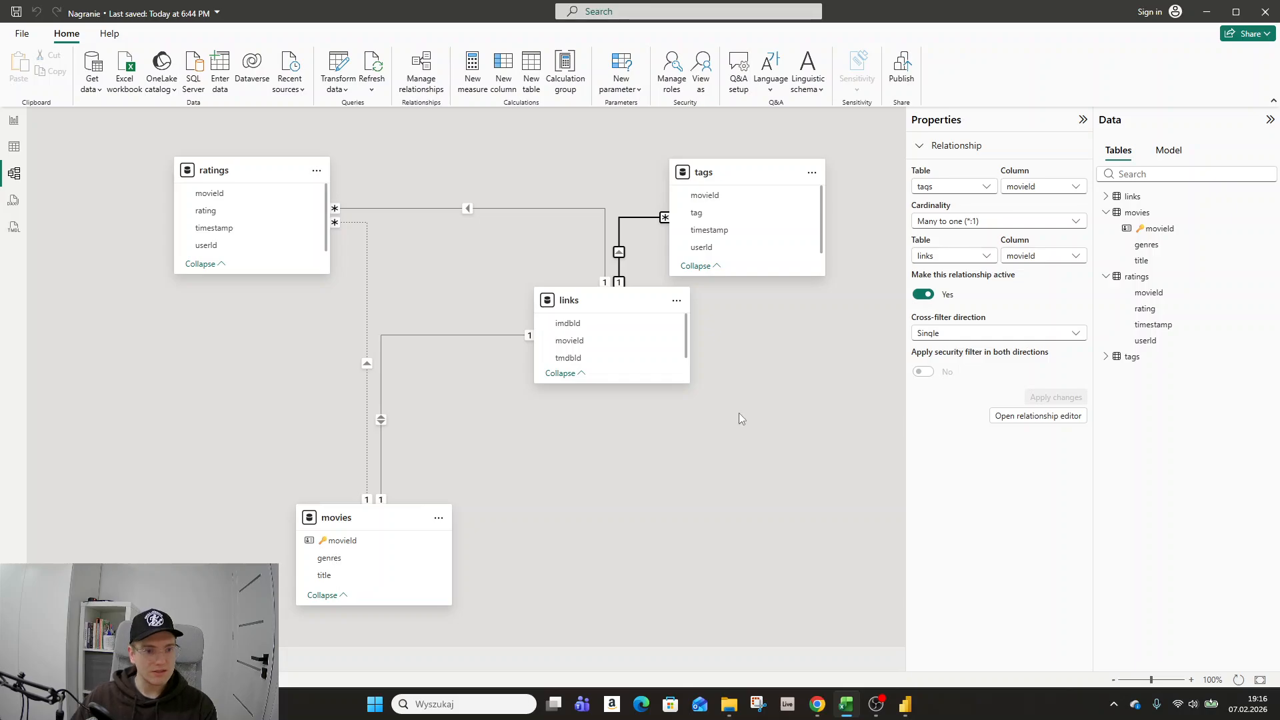
{"action": "left_click", "coordinate": [494, 442]}
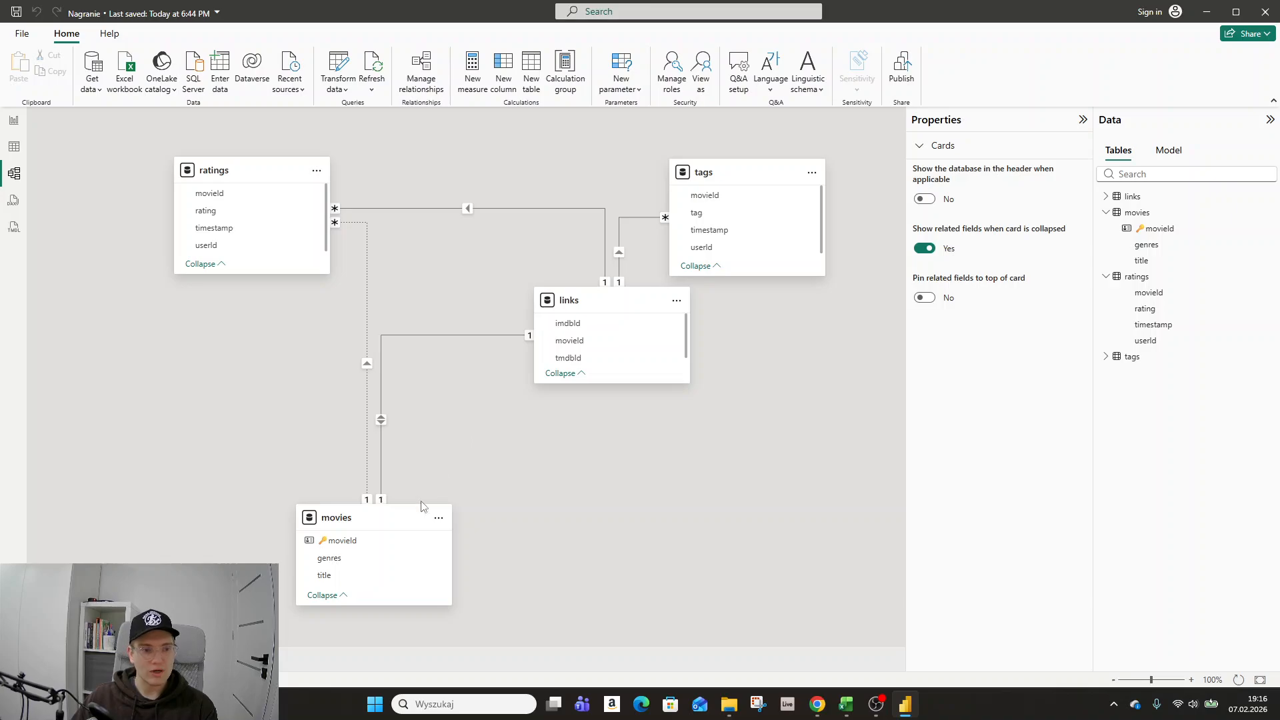
{"action": "left_click", "coordinate": [385, 523]}
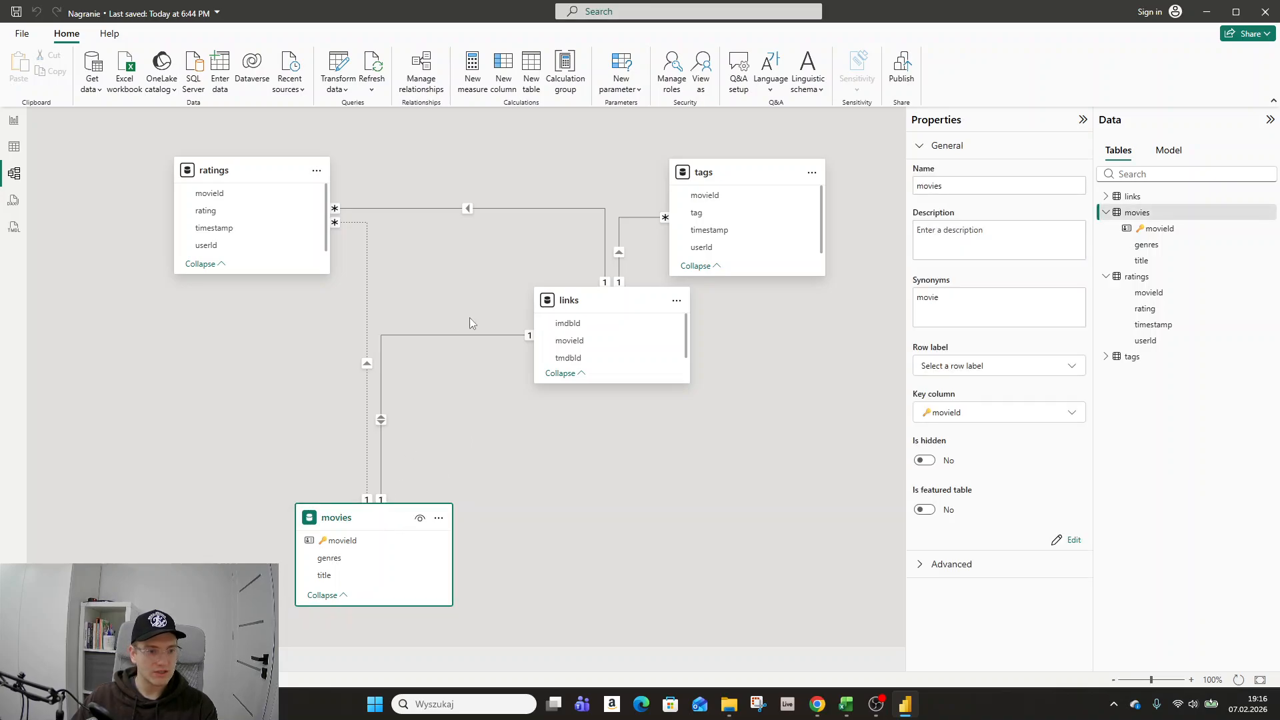
{"action": "left_click", "coordinate": [557, 300]}
{"action": "left_click", "coordinate": [360, 522]}
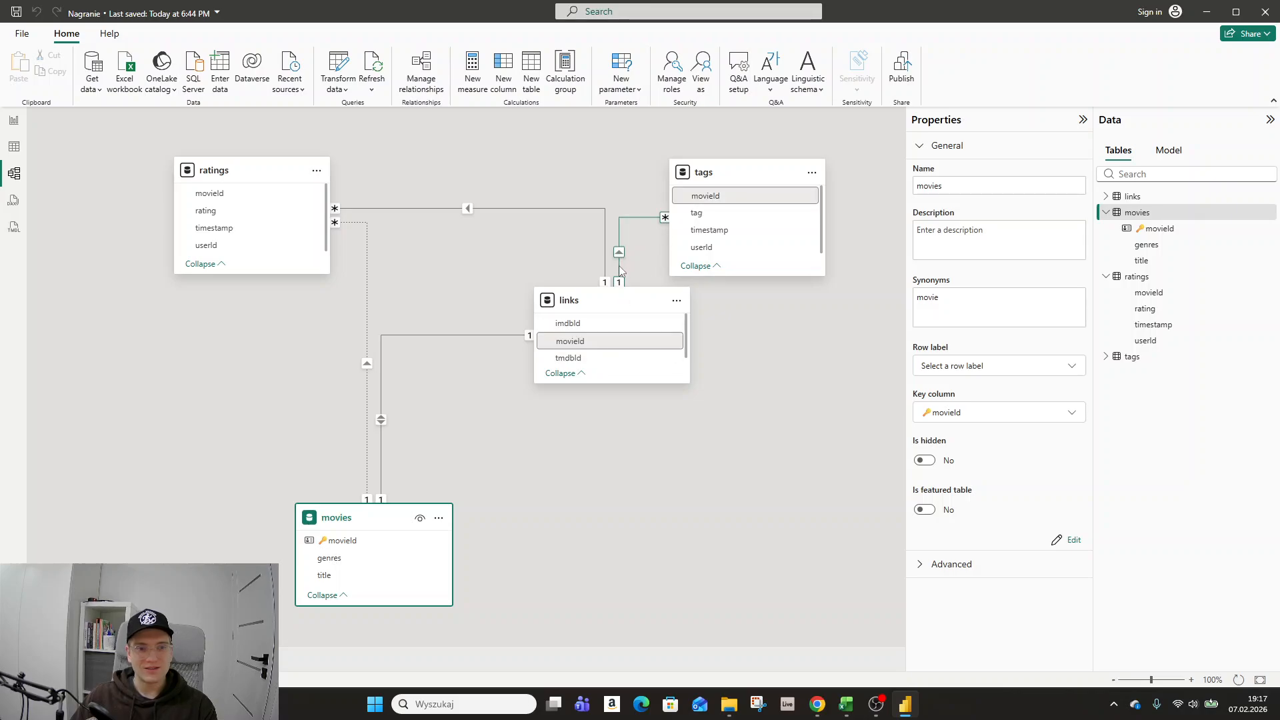
Review the properties of the links movieId column and the tags table, and check the model's full list of relationships
{"action": "left_click", "coordinate": [597, 345]}
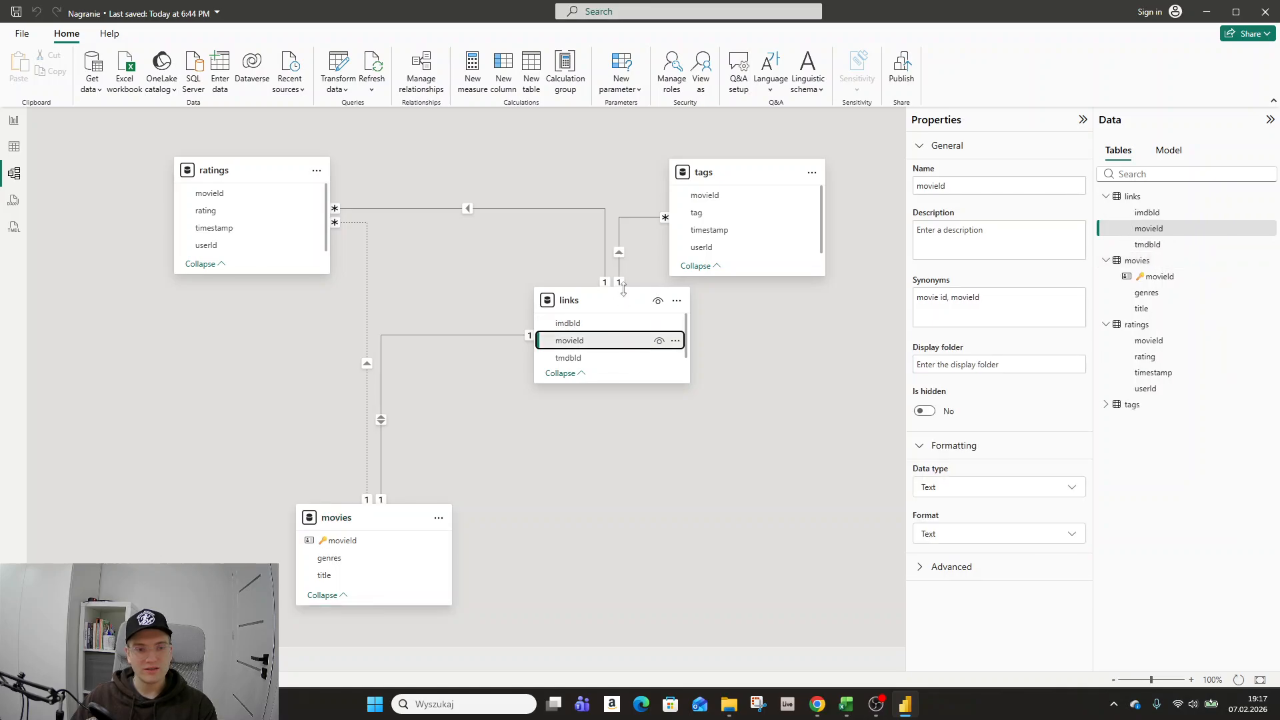
{"action": "left_click", "coordinate": [748, 176]}
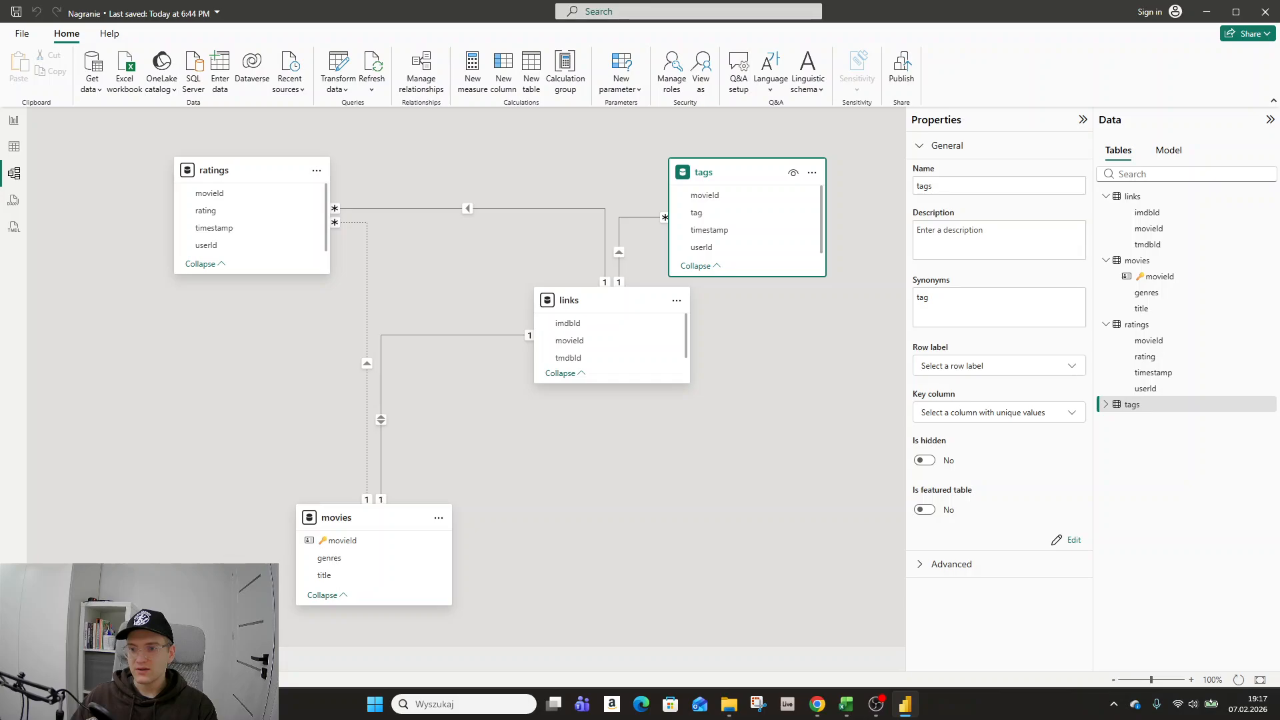
{"action": "key", "text": "alt+Tab"}
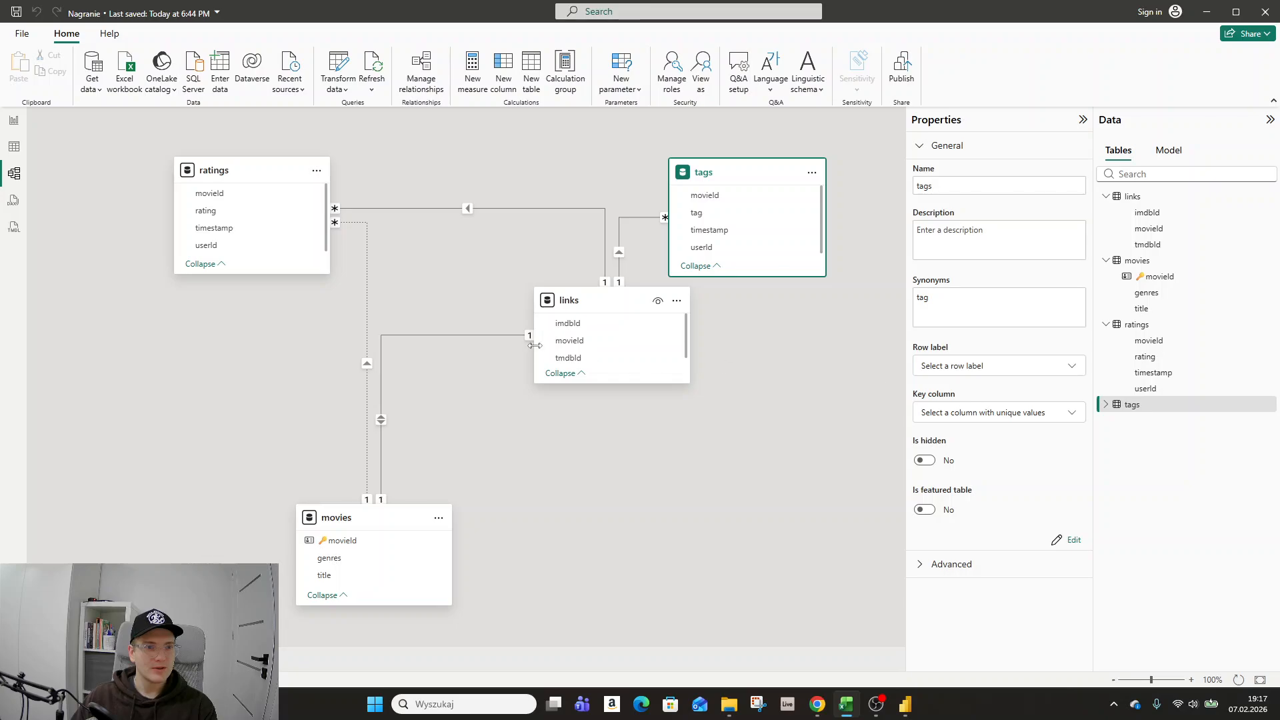
{"action": "left_click", "coordinate": [430, 82]}
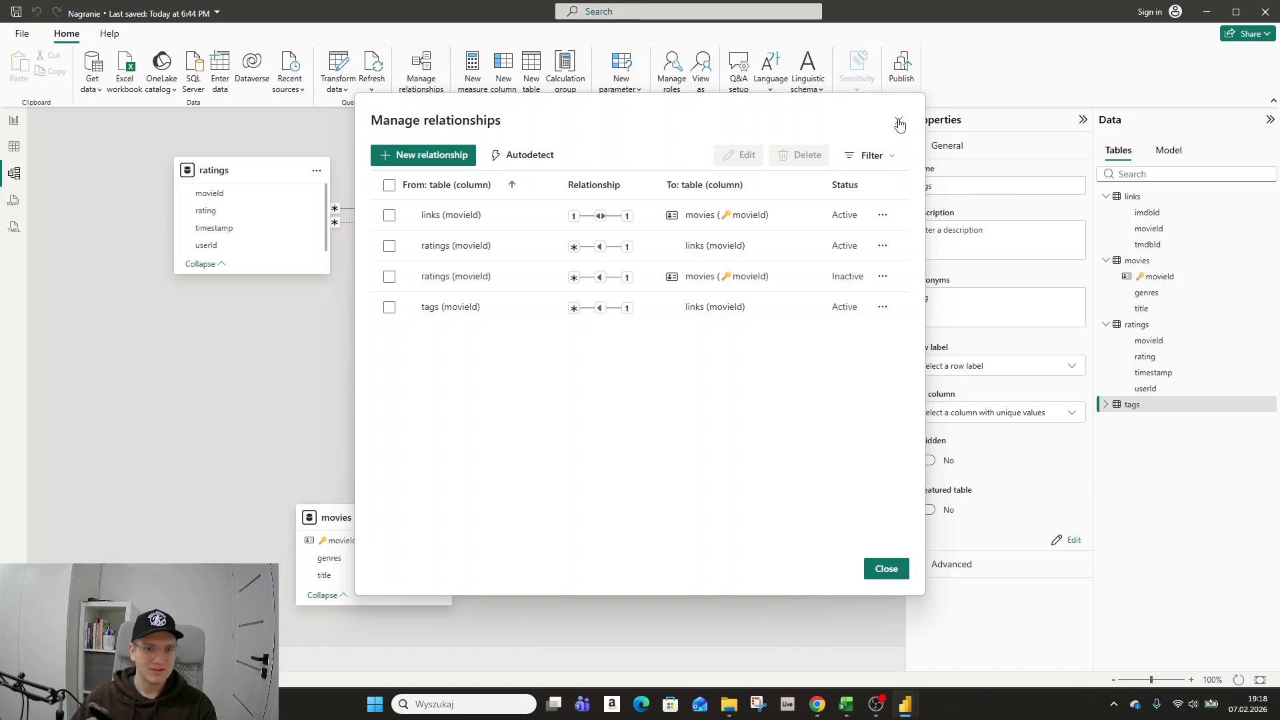
{"action": "left_click", "coordinate": [899, 123]}
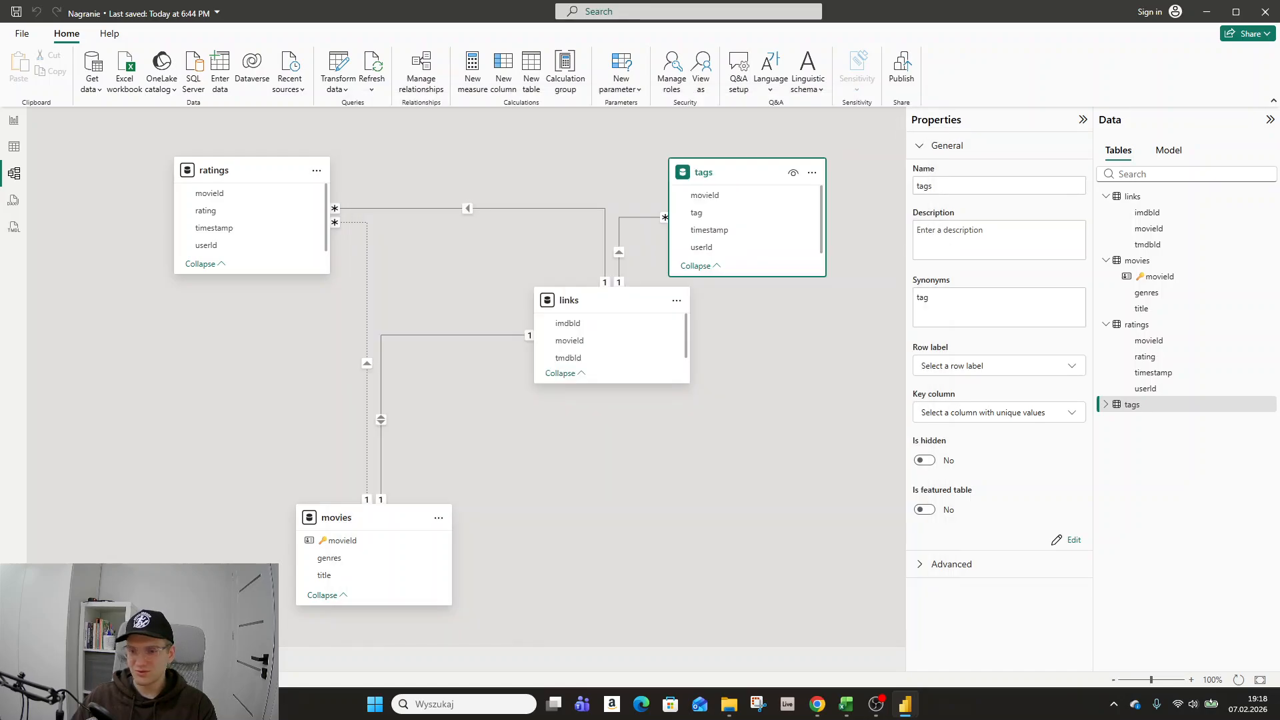
Delete the inactive relationship between ratings movieId and movies movieId from the model
{"action": "left_click", "coordinate": [734, 478]}
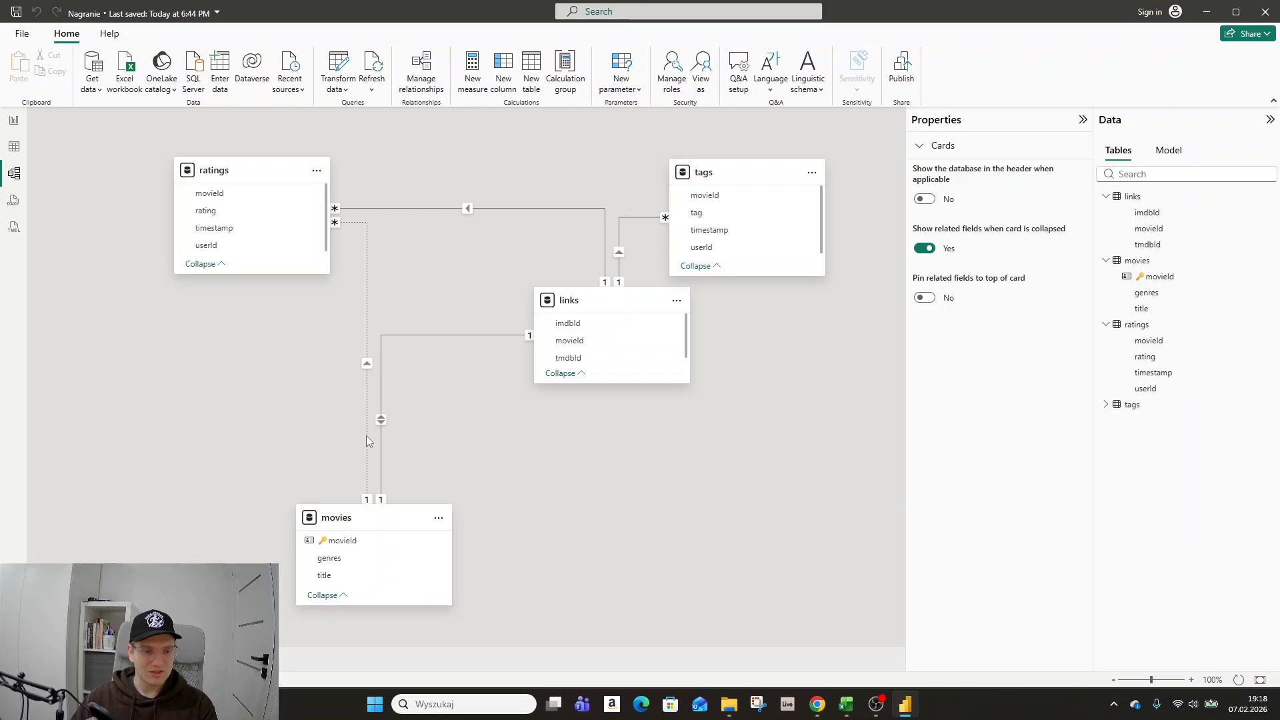
{"action": "left_click", "coordinate": [367, 284]}
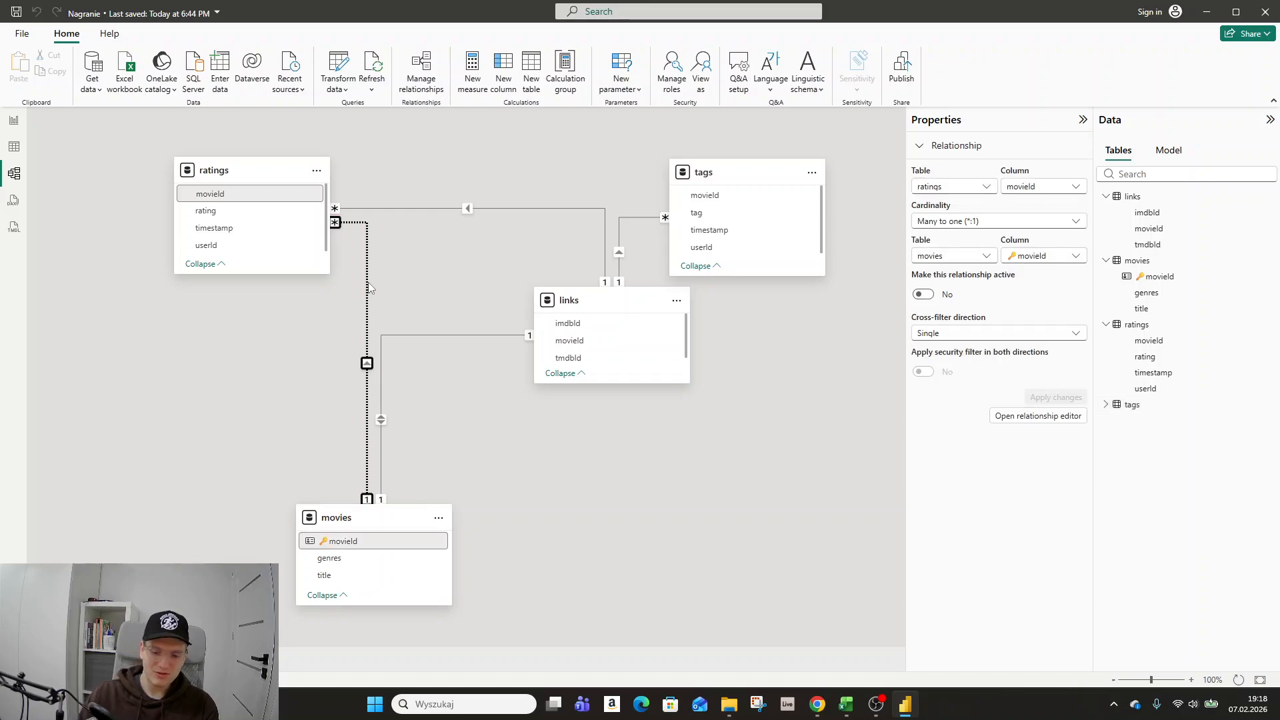
{"action": "key", "text": "Delete"}
{"action": "left_click", "coordinate": [717, 404]}
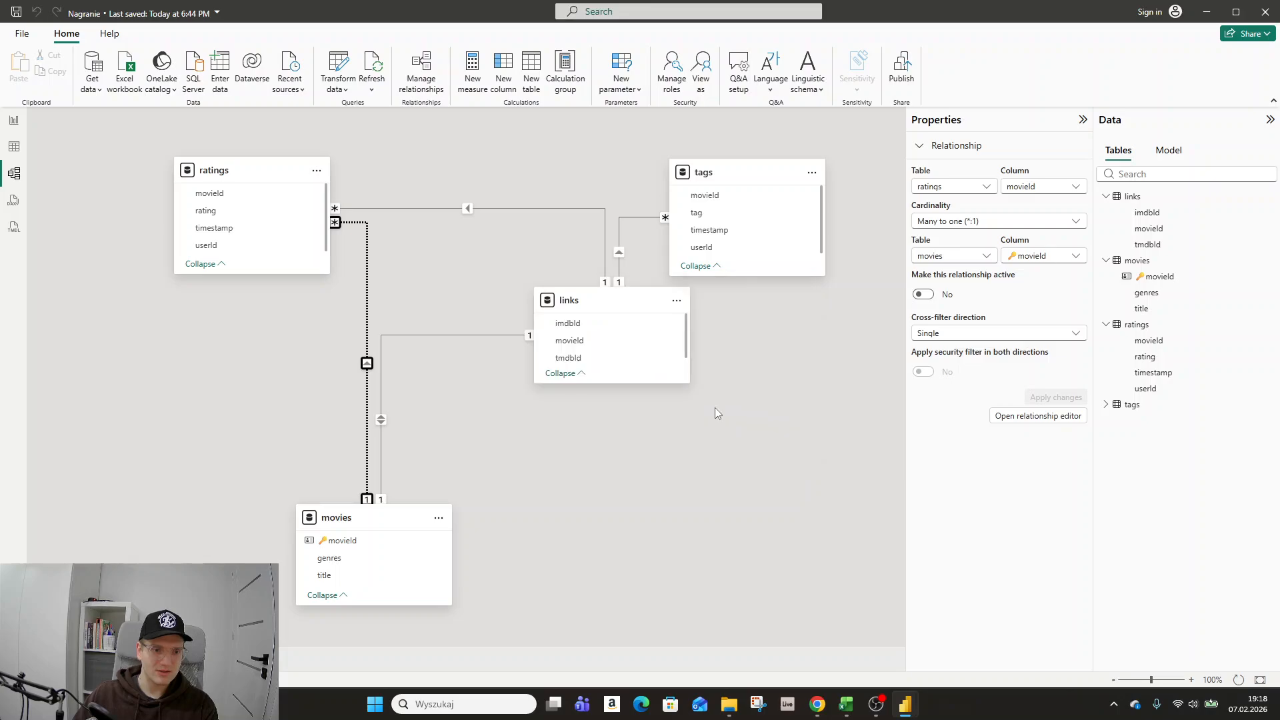
Arrange the diagram around the links table, with movies below it and ratings and tags on either side
{"action": "left_click_drag", "start_coordinate": [600, 300], "coordinate": [434, 293]}
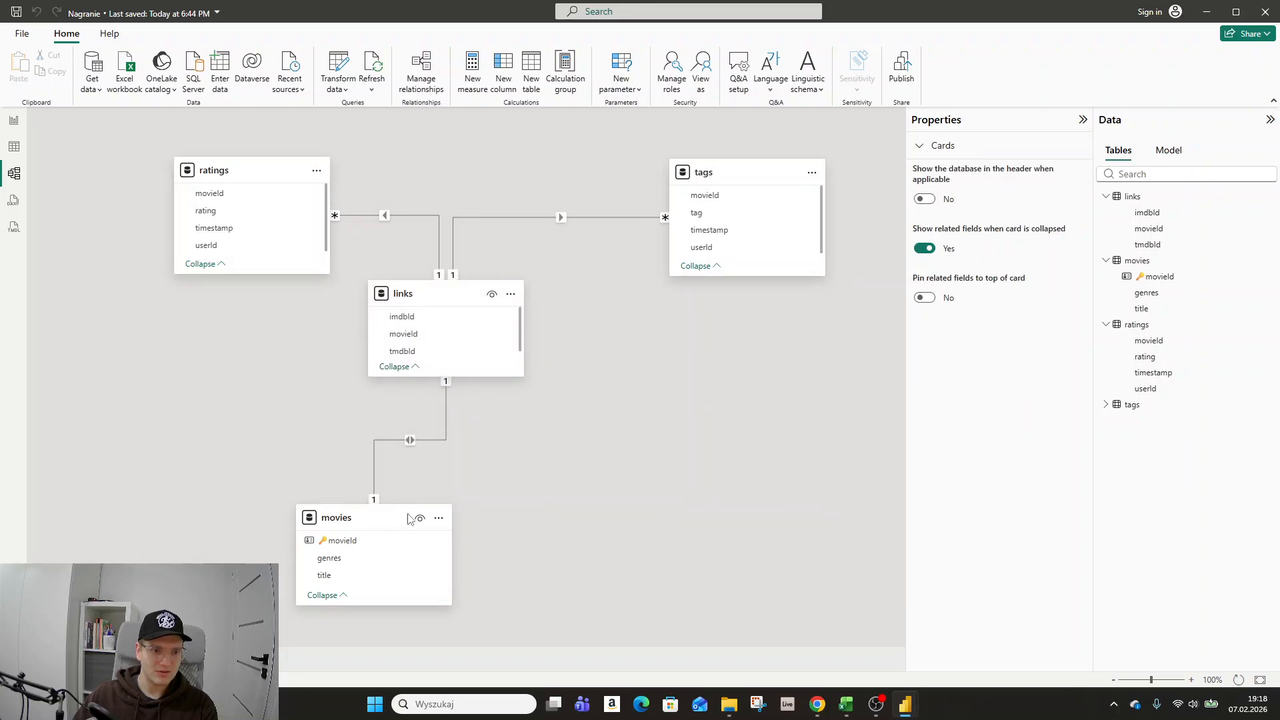
{"action": "left_click_drag", "start_coordinate": [404, 511], "coordinate": [582, 510]}
{"action": "left_click_drag", "start_coordinate": [466, 294], "coordinate": [539, 312]}
{"action": "mouse_move", "coordinate": [583, 505]}
{"action": "left_mouse_down"}
{"action": "mouse_move", "coordinate": [544, 504]}
{"action": "mouse_move", "coordinate": [562, 492]}
{"action": "left_mouse_up"}
{"action": "left_click_drag", "start_coordinate": [297, 174], "coordinate": [296, 283]}
{"action": "left_click_drag", "start_coordinate": [747, 180], "coordinate": [791, 243]}
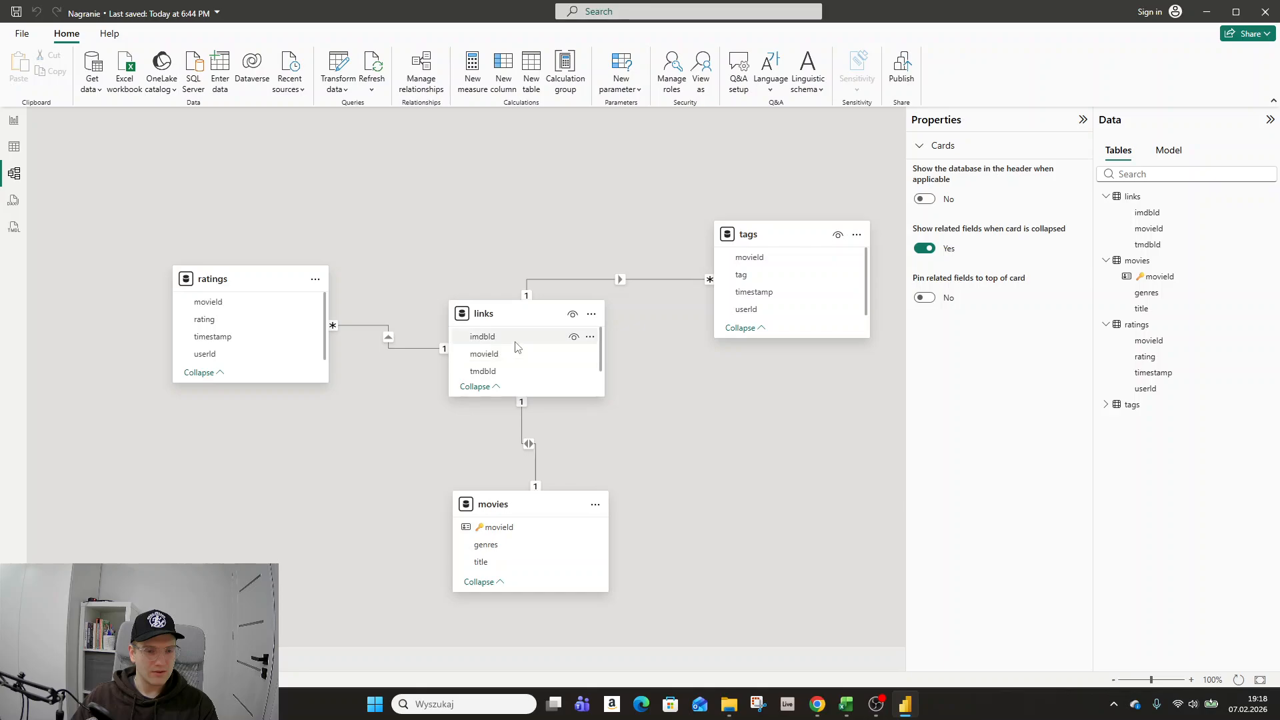
Move the links table below and right of the others, and line up ratings, tags and movies in a row above it
{"action": "left_click_drag", "start_coordinate": [518, 325], "coordinate": [732, 483]}
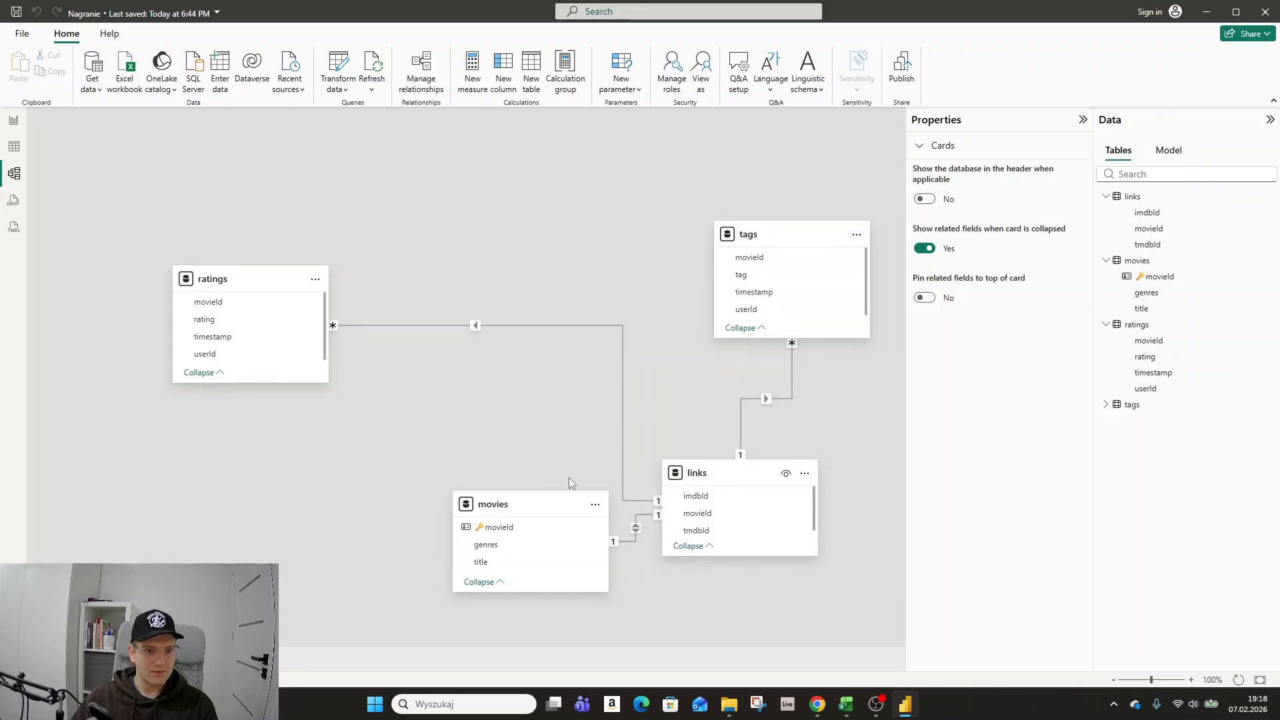
{"action": "left_click_drag", "start_coordinate": [535, 502], "coordinate": [514, 212]}
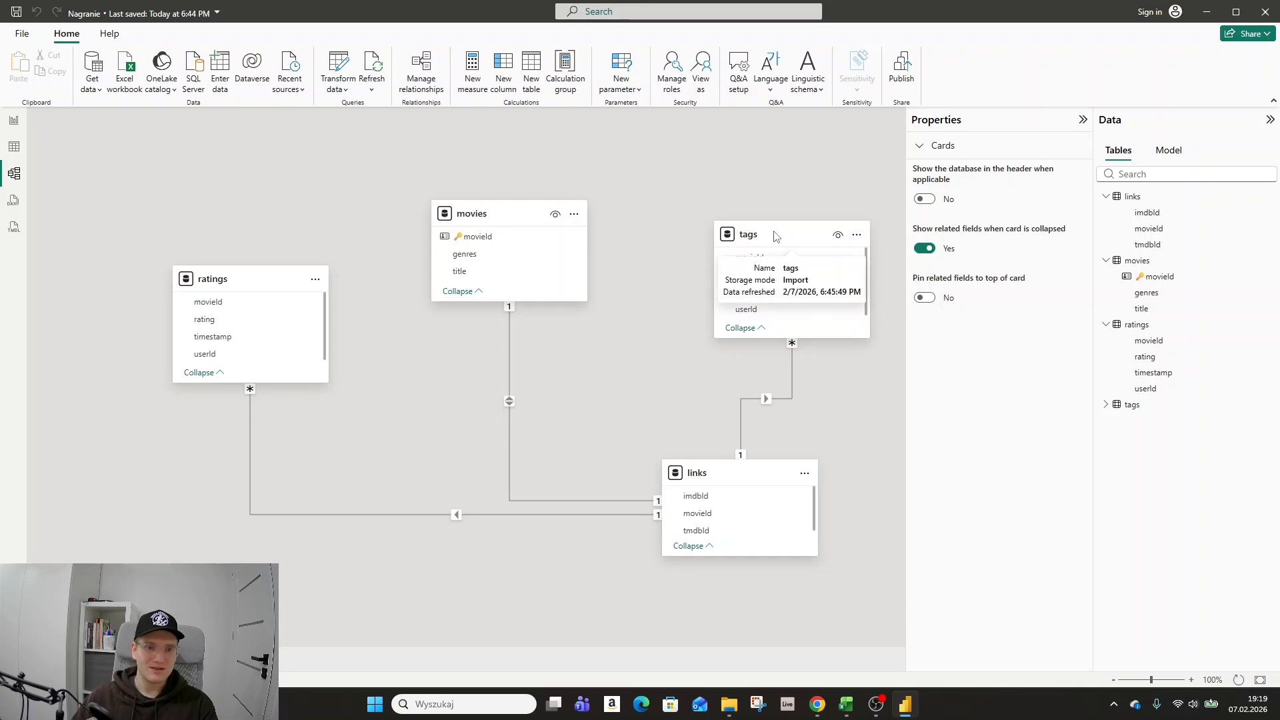
{"action": "left_click_drag", "start_coordinate": [789, 234], "coordinate": [487, 325]}
{"action": "left_click_drag", "start_coordinate": [509, 217], "coordinate": [727, 217]}
{"action": "left_click_drag", "start_coordinate": [476, 307], "coordinate": [491, 267]}
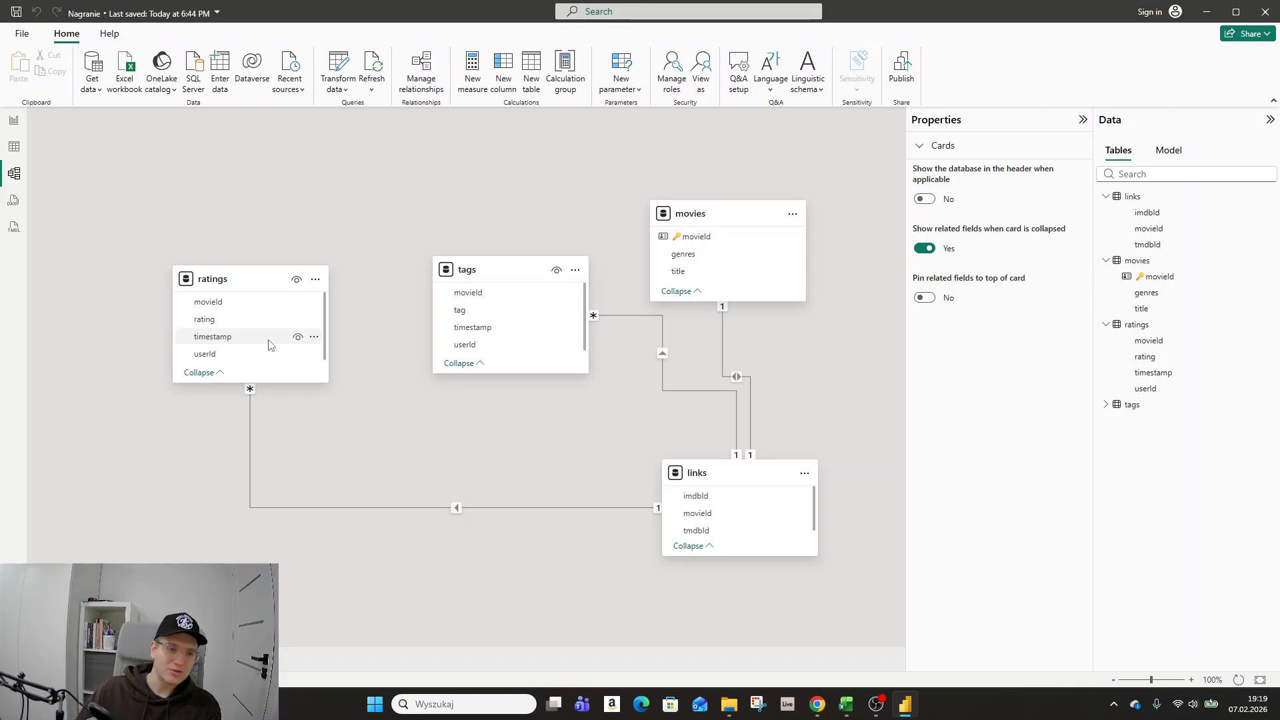
Spread the tables out with movies at the top centre, links below it, ratings on the left and tags on the right
{"action": "left_click_drag", "start_coordinate": [475, 266], "coordinate": [795, 330]}
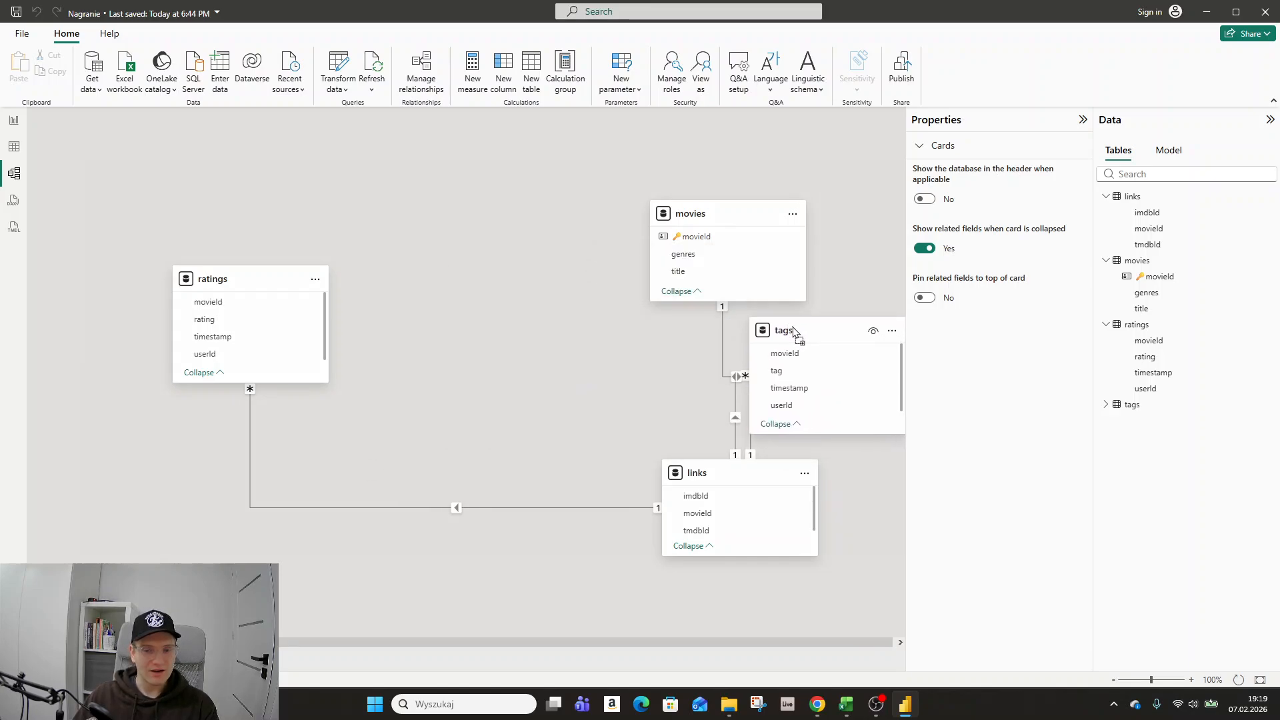
{"action": "left_click_drag", "start_coordinate": [747, 216], "coordinate": [563, 194]}
{"action": "left_click_drag", "start_coordinate": [294, 282], "coordinate": [225, 378]}
{"action": "left_click_drag", "start_coordinate": [782, 328], "coordinate": [747, 241]}
{"action": "left_click_drag", "start_coordinate": [523, 192], "coordinate": [488, 183]}
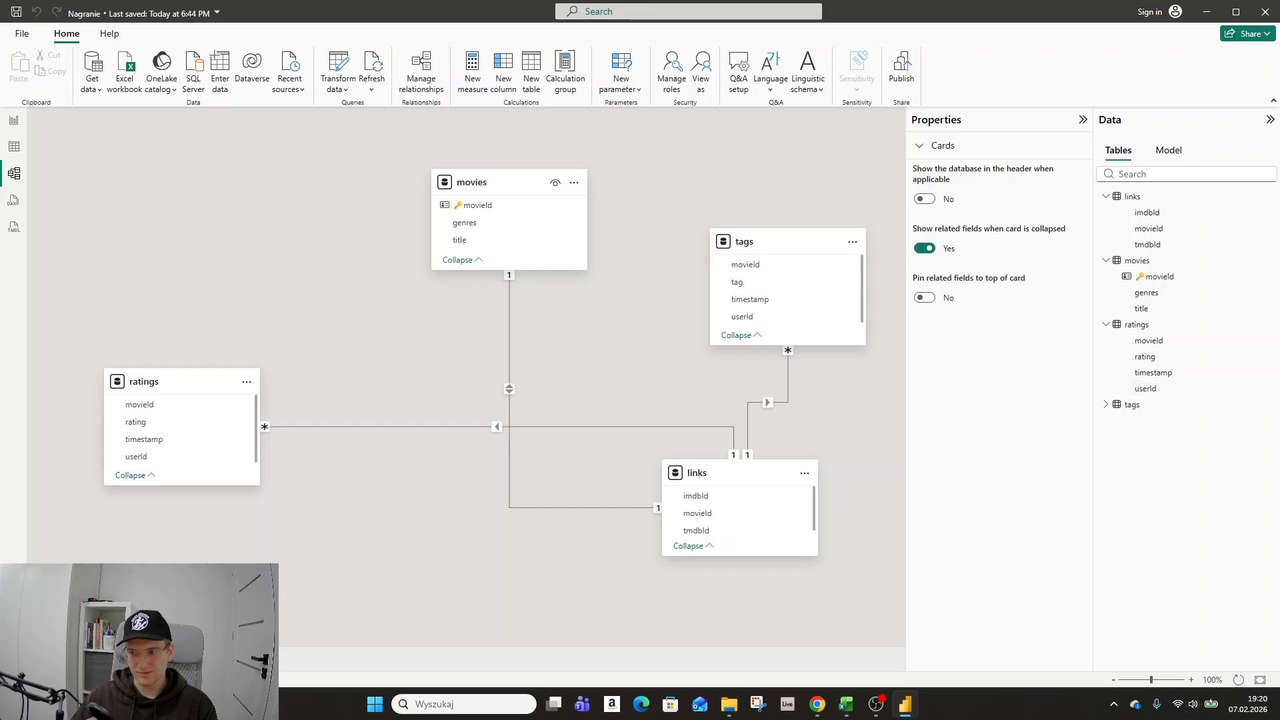
{"action": "left_click_drag", "start_coordinate": [722, 479], "coordinate": [515, 469]}
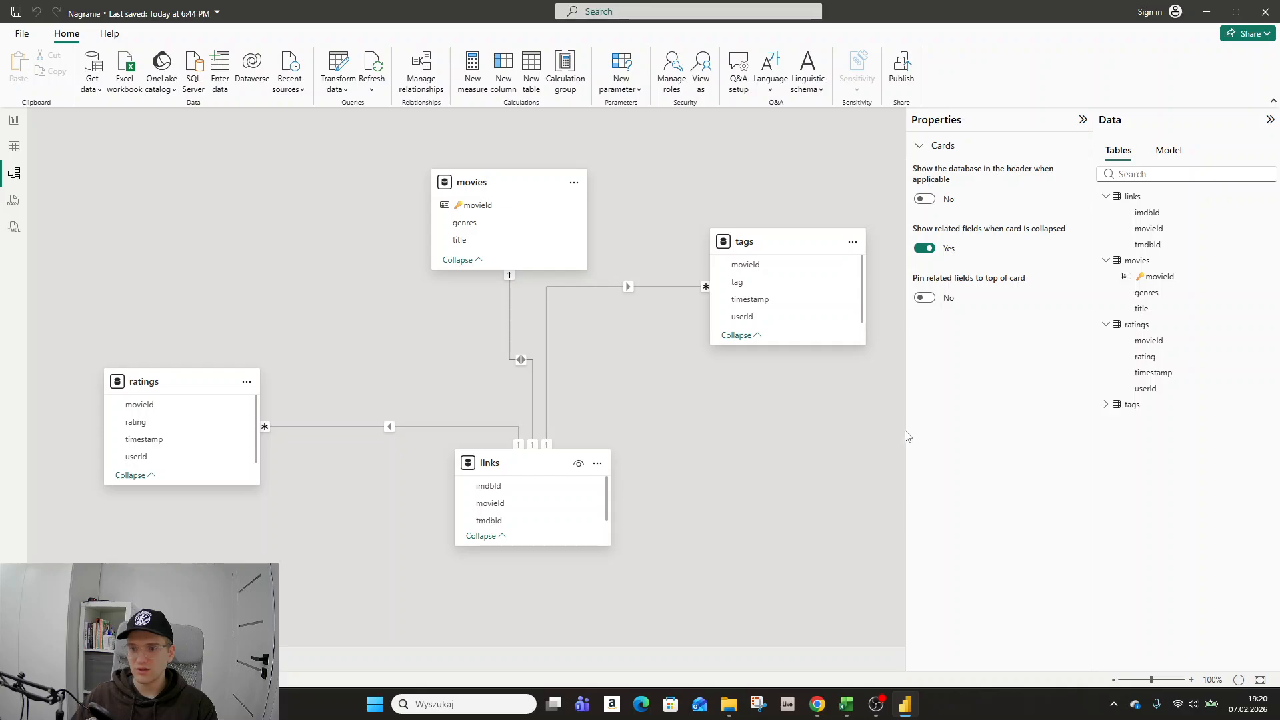